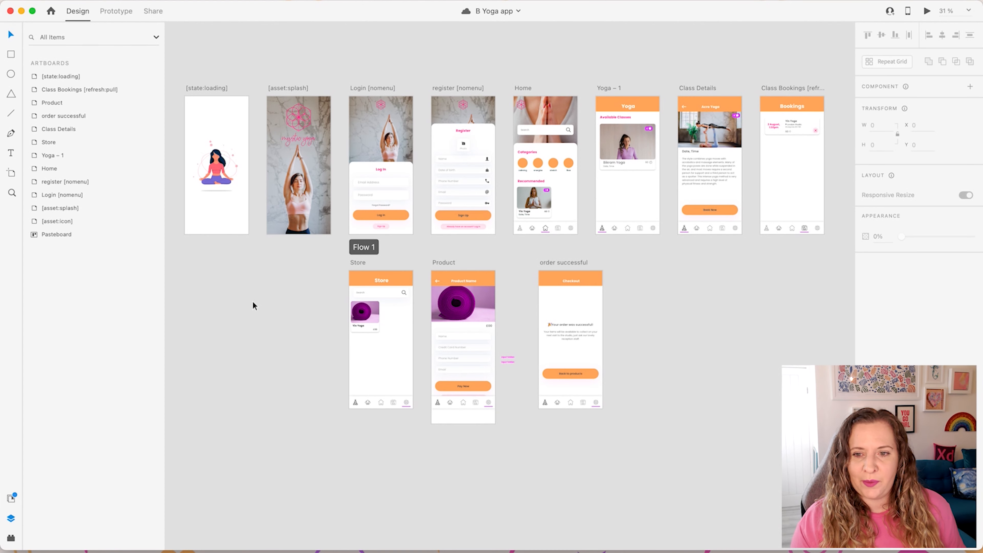
Step: Look over the upper row of artboards, including register, Home, Yoga, Class Details and Class Bookings
scroll(253, 302, up, 2)
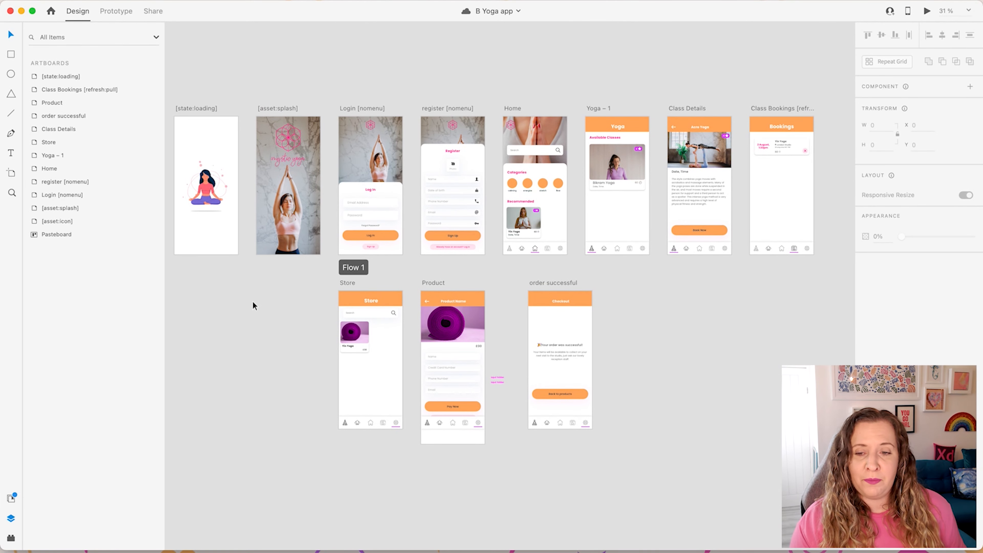
scroll(253, 302, down, 1)
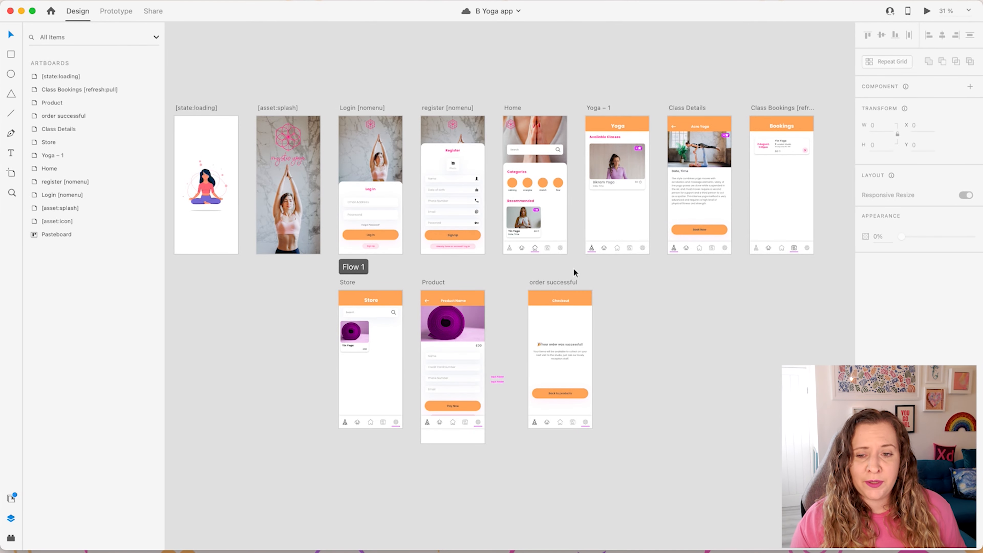
scroll(576, 202, up, 5)
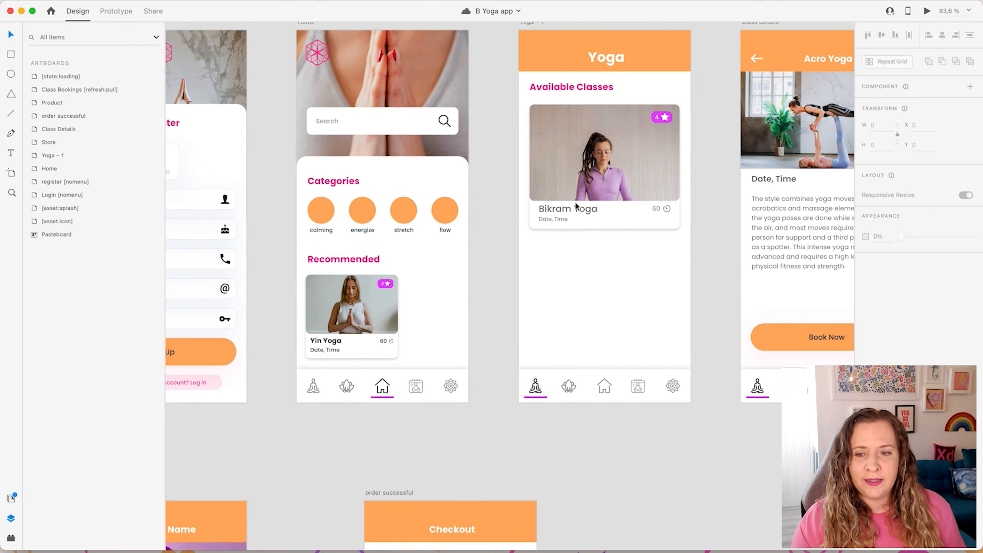
scroll(575, 202, right, 10)
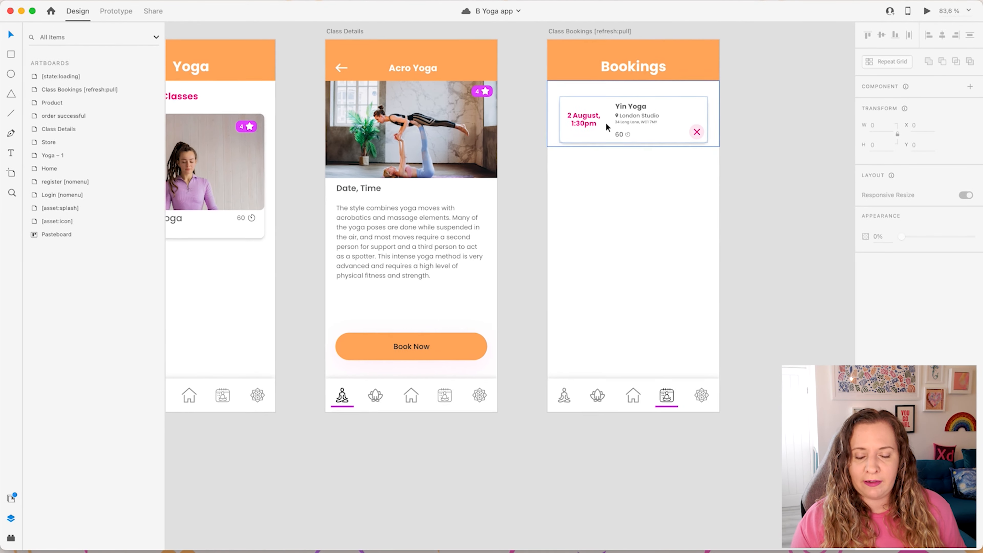
scroll(607, 127, left, 12)
scroll(603, 133, down, 2)
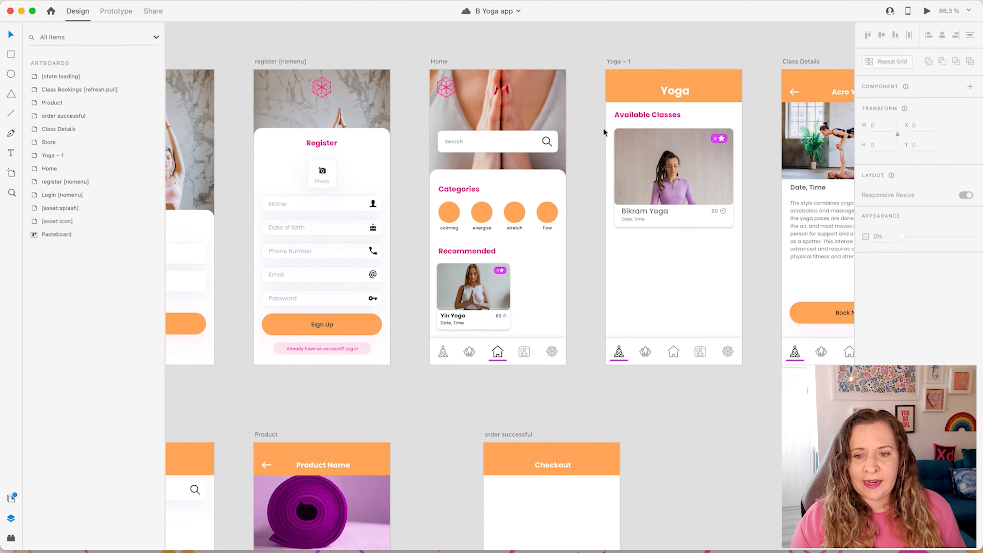
Step: Examine the Store, Product and order successful artboards, including the product card and menu bar on the Store artboard
scroll(603, 132, left, 5)
scroll(603, 131, down, 7)
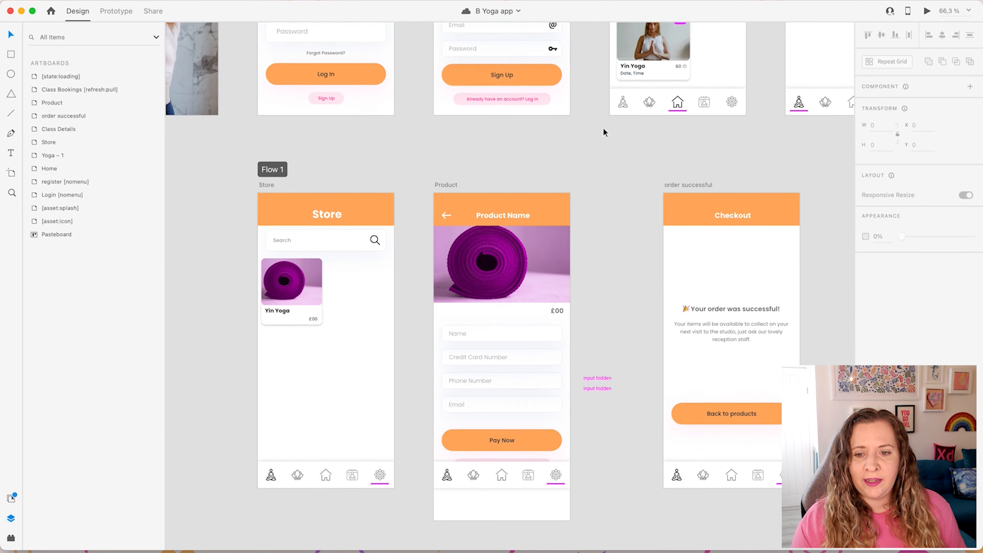
scroll(603, 129, down, 3)
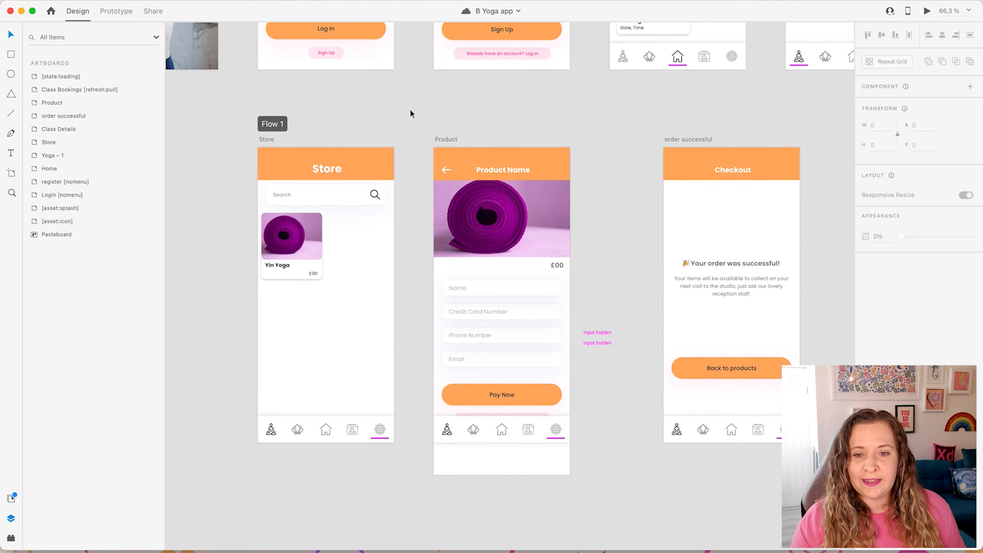
scroll(410, 109, up, 2)
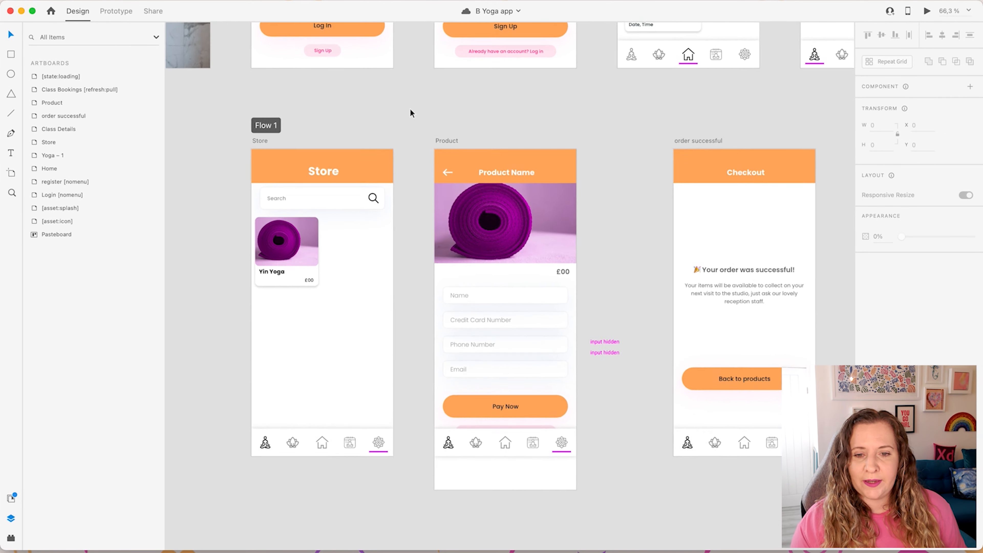
scroll(411, 109, right, 3)
scroll(410, 109, down, 1)
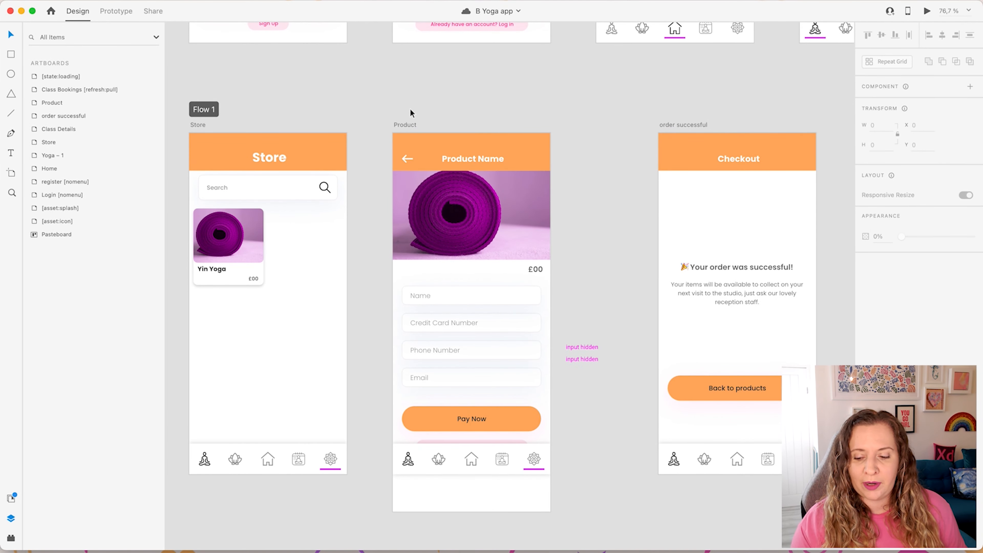
scroll(371, 147, left, 3)
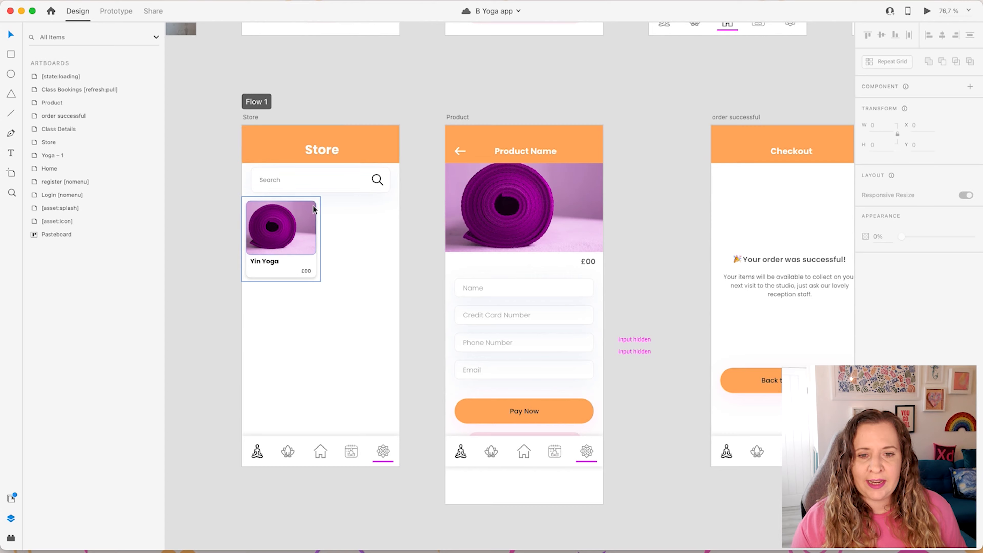
scroll(309, 211, up, 5)
scroll(309, 210, left, 2)
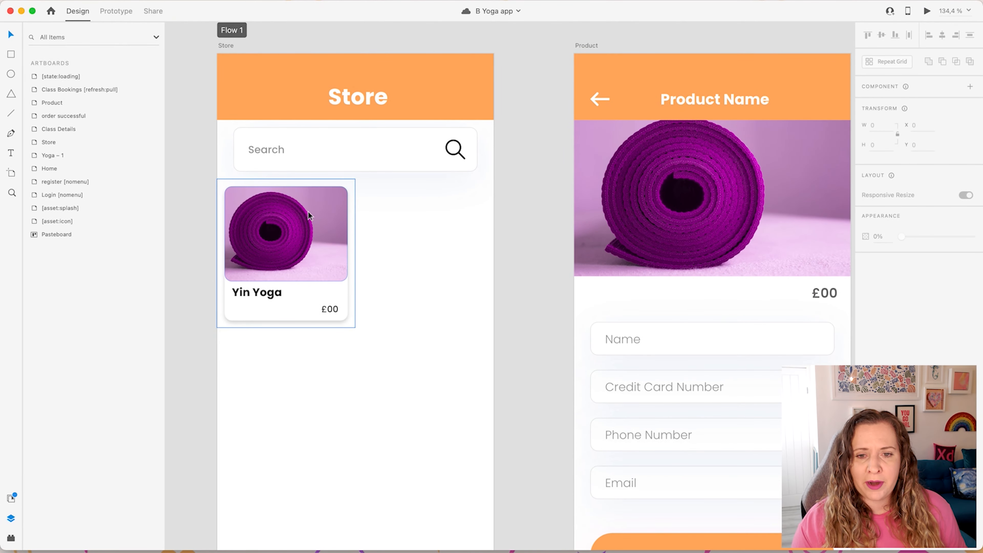
scroll(308, 212, down, 3)
scroll(308, 212, down, 1)
scroll(308, 211, left, 1)
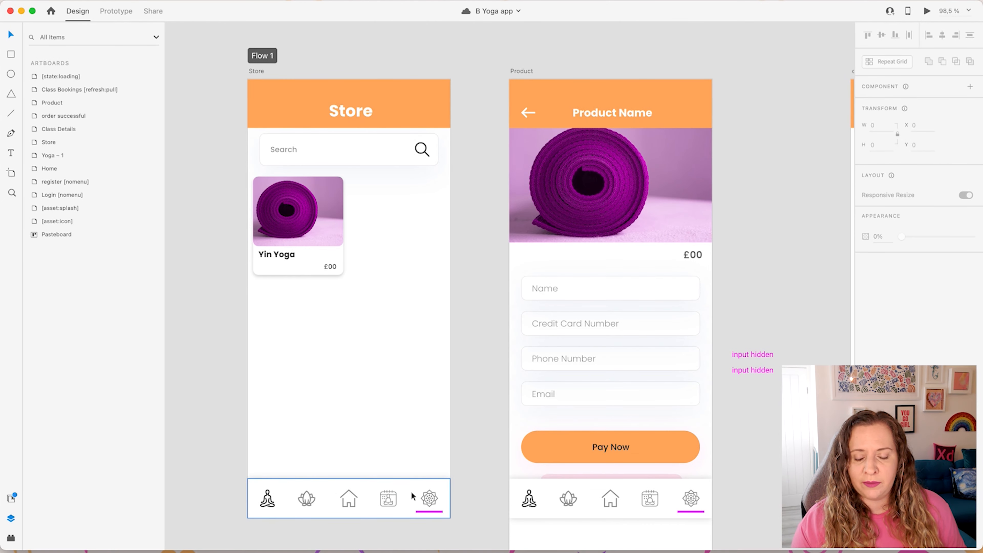
scroll(300, 307, up, 2)
scroll(299, 307, left, 1)
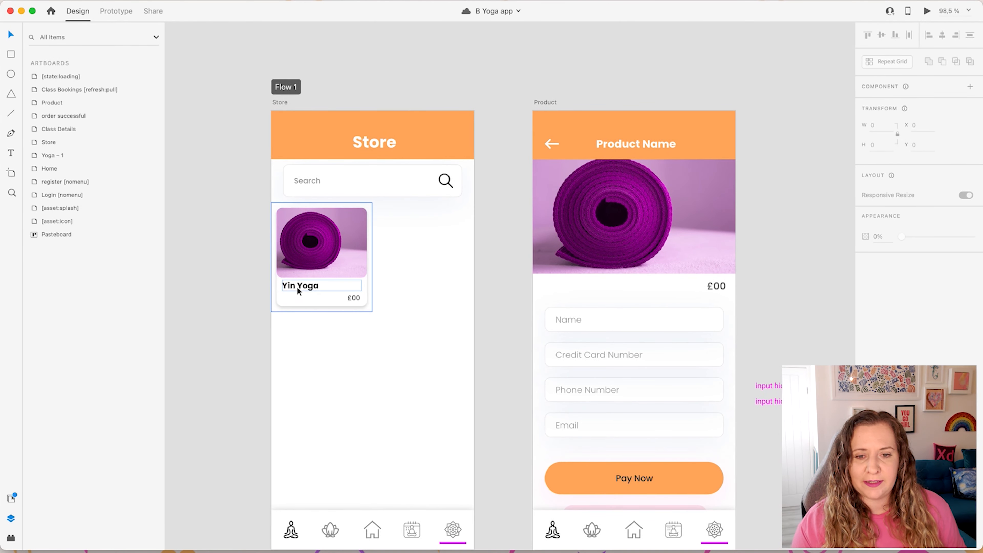
Step: Inspect the Store artboard's product card and top bar groups, then collapse the Topbar group in the layer list
scroll(297, 278, up, 5)
click(297, 278)
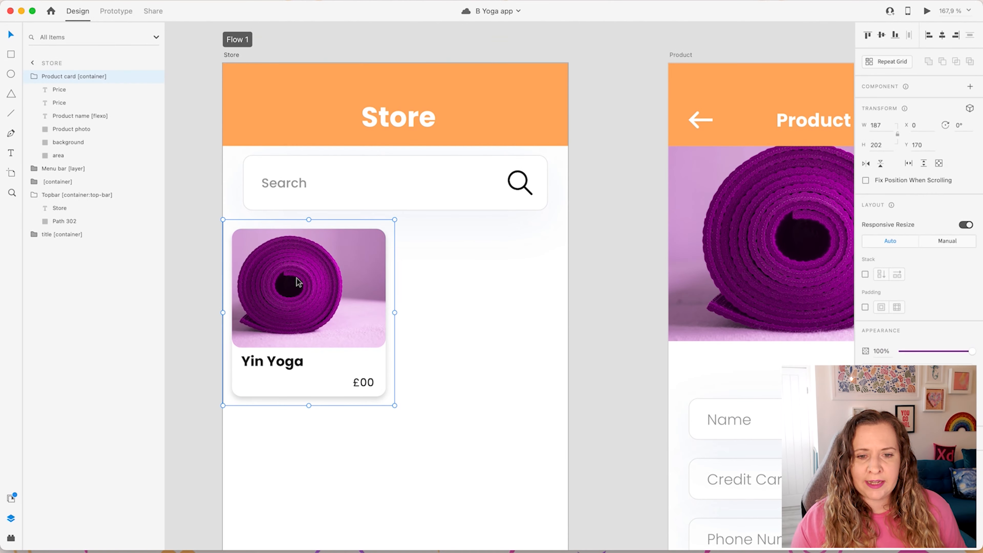
click(348, 134)
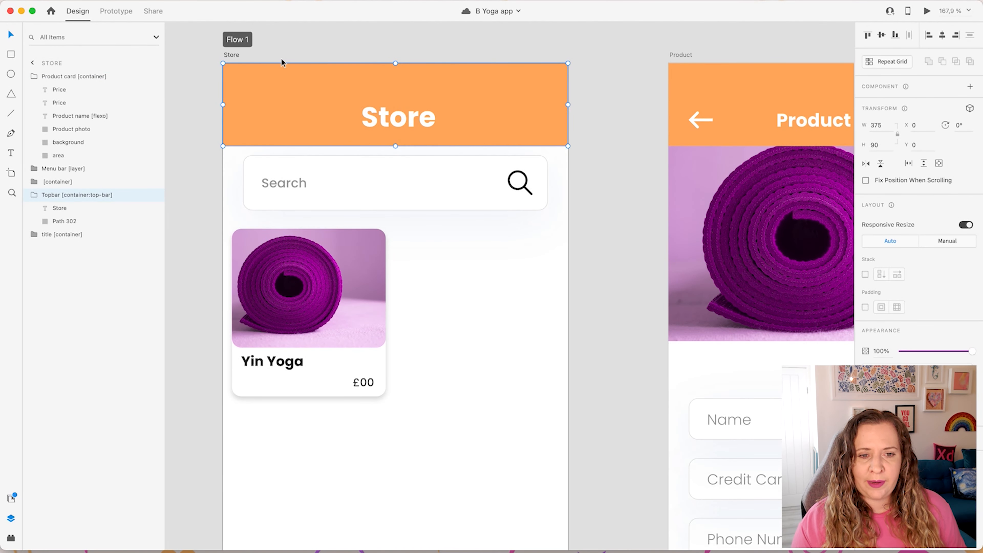
click(34, 195)
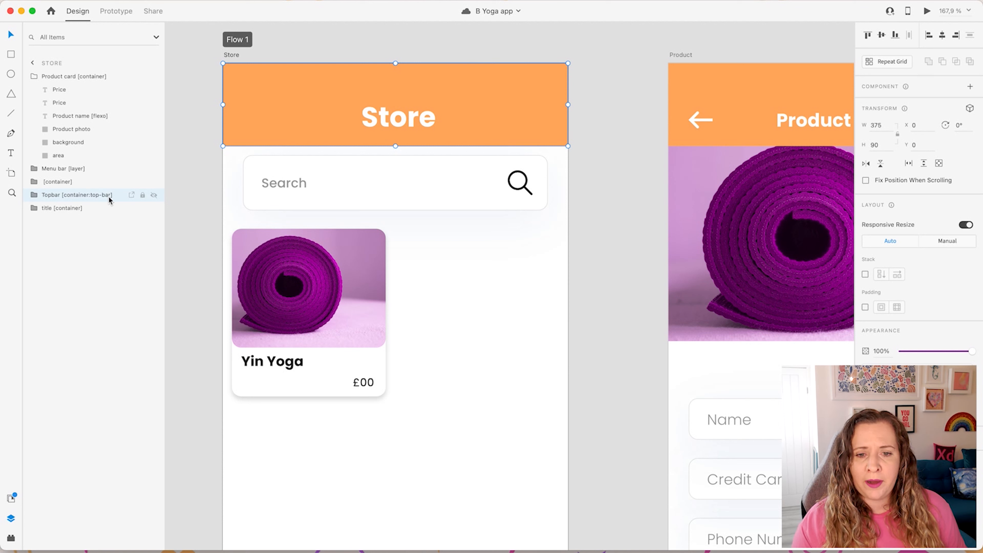
Step: Rename the group holding the Store artboard's search bar to "search [container]"
click(312, 183)
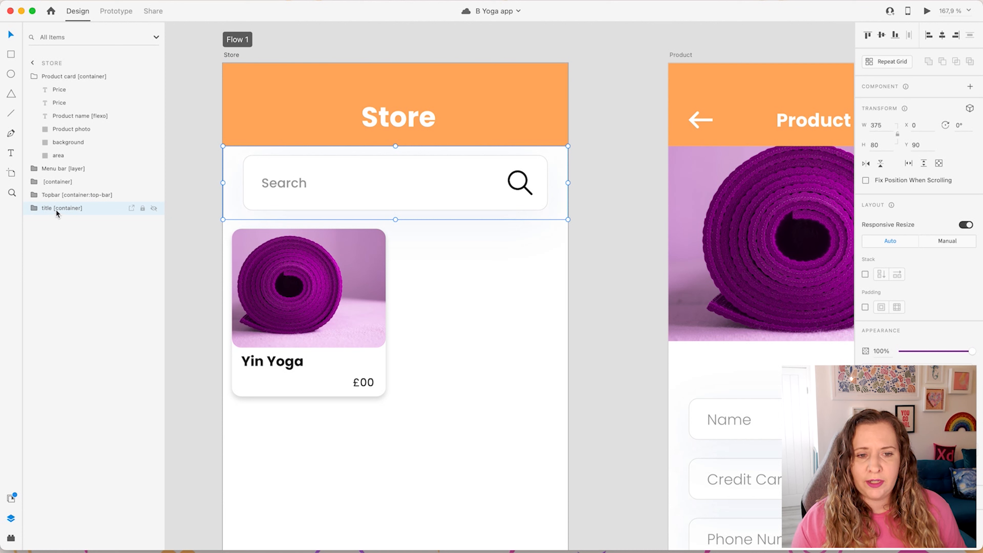
double_click(47, 208)
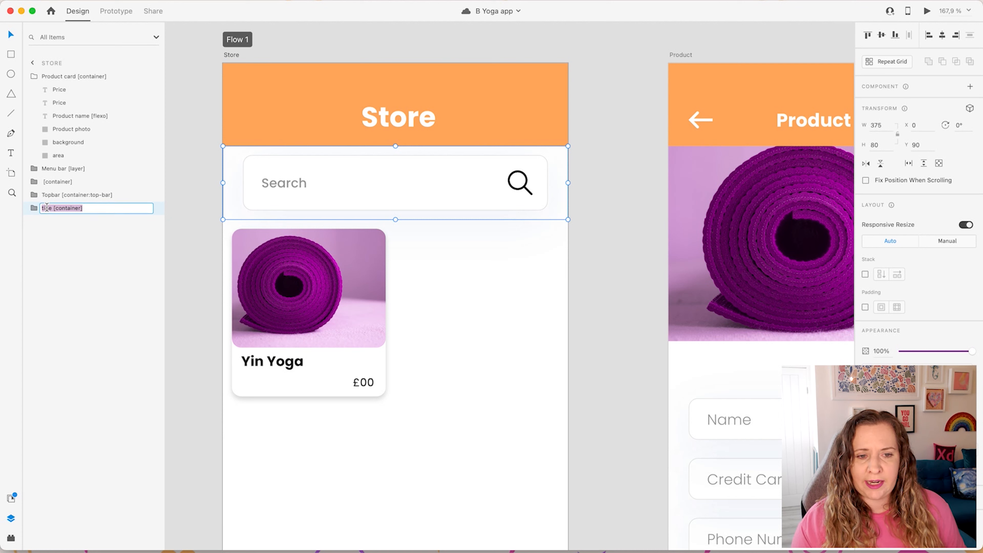
double_click(47, 208)
text(search)
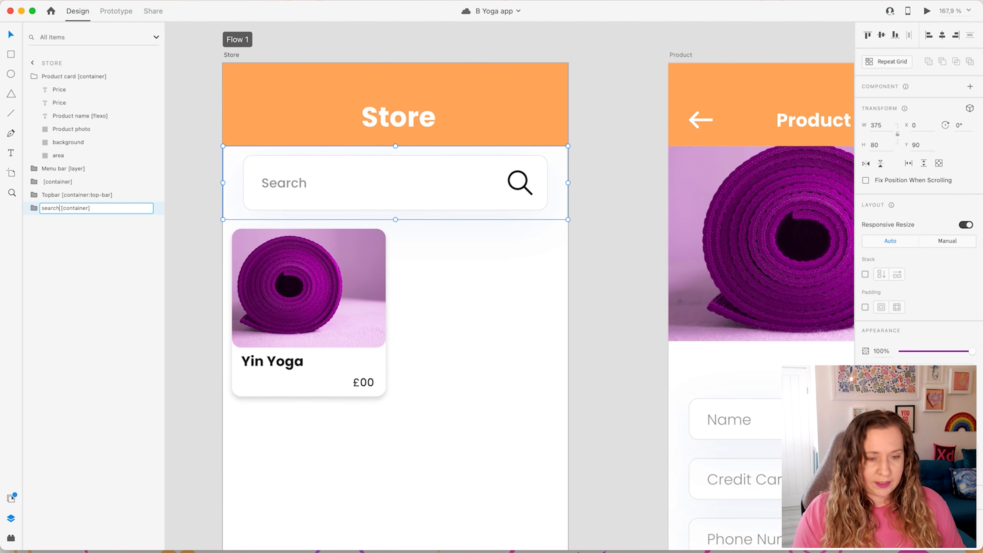
key(Return)
Step: Expand the search container, inspect its Search text, Rectangle 1 and area layers, and widen the layer list to show full names
click(33, 207)
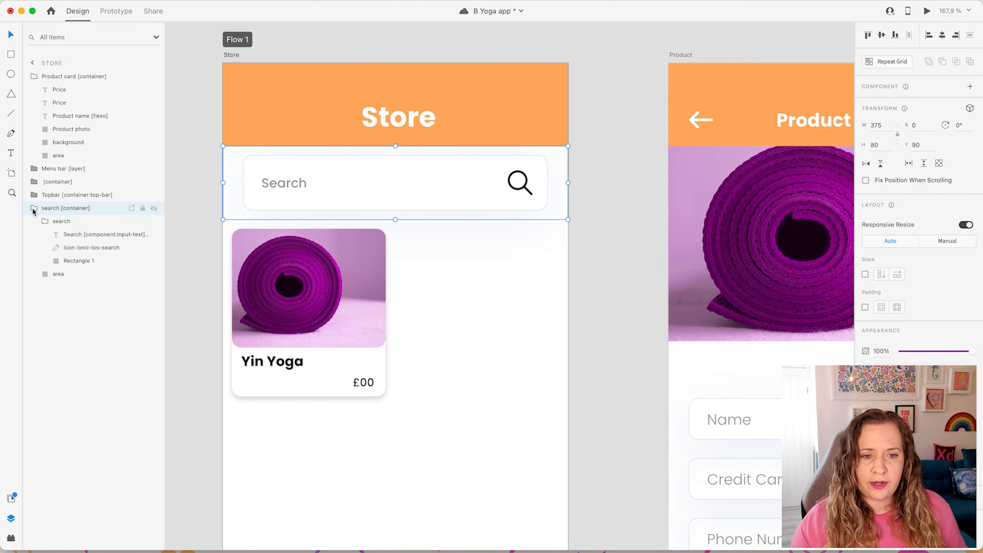
click(45, 222)
click(47, 222)
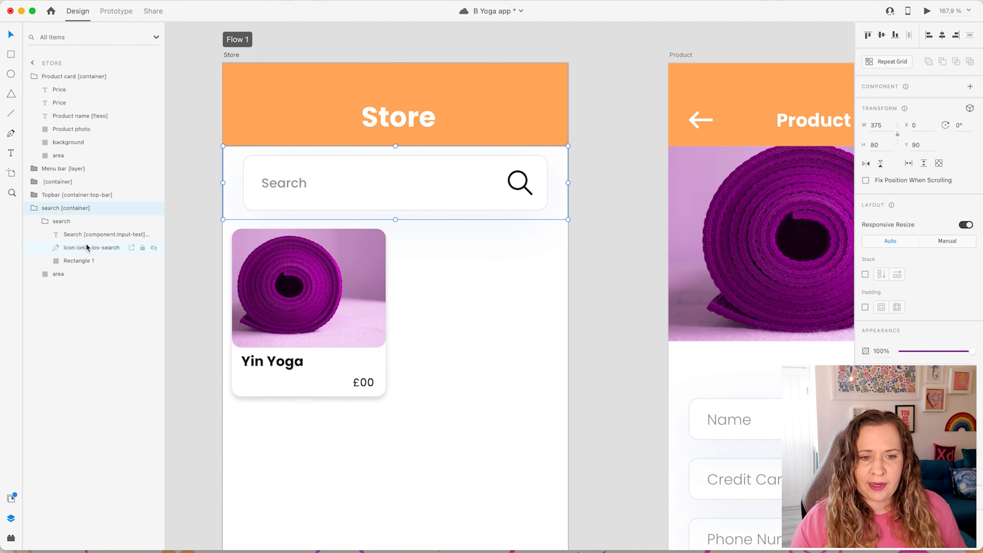
click(78, 235)
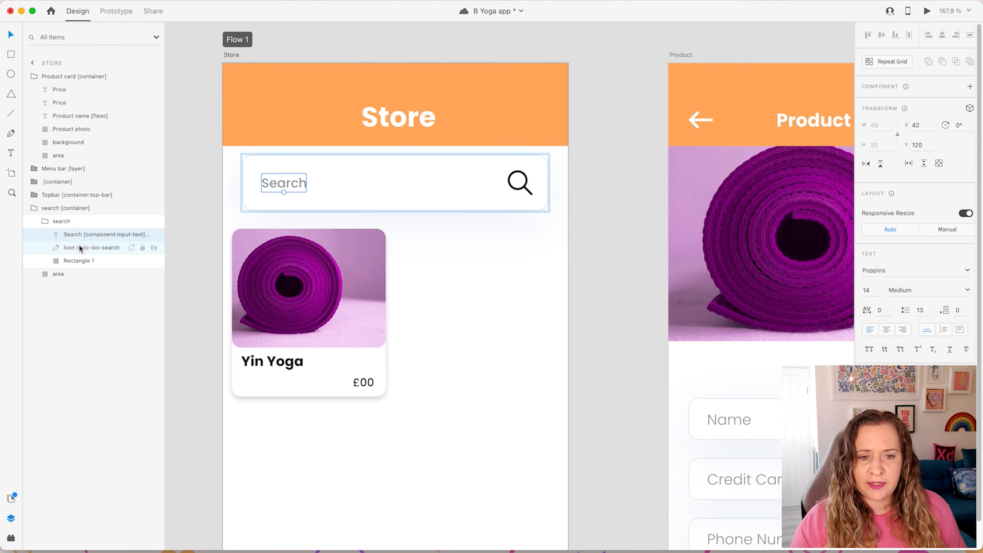
click(78, 260)
click(78, 259)
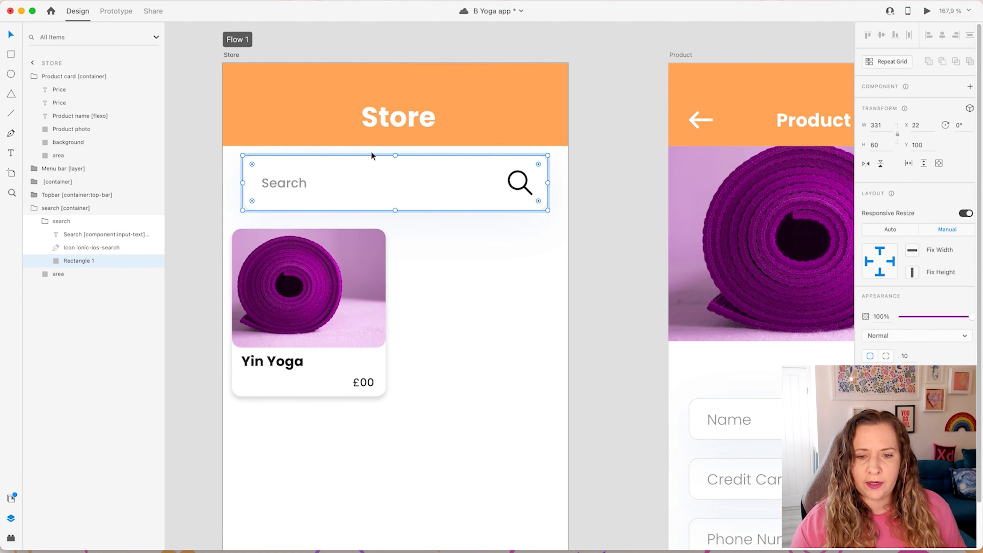
click(83, 274)
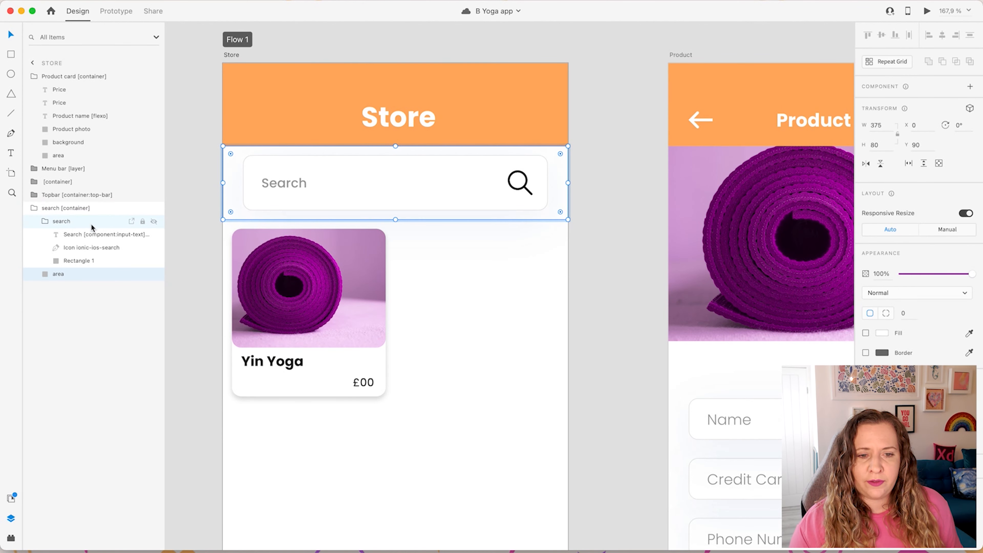
drag(165, 251, 208, 252)
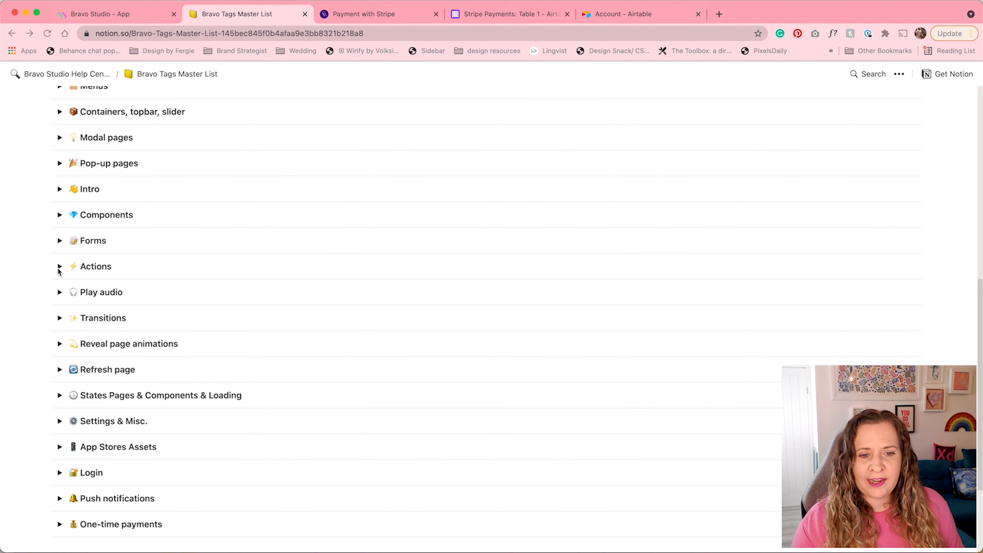
Step: Switch to the Bravo Tags Master List in Notion and look through the available tags in the Actions section
click(59, 267)
scroll(47, 335, down, 10)
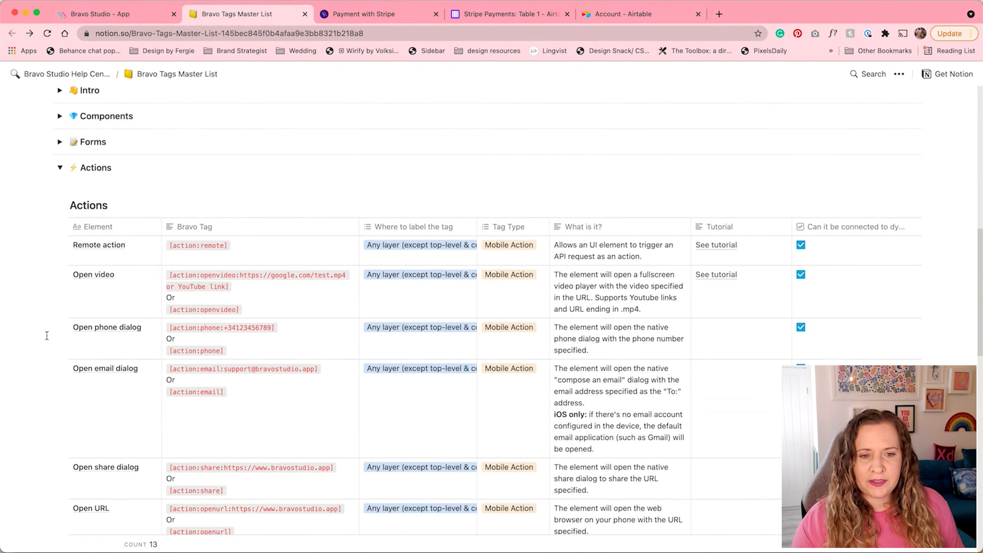
scroll(47, 335, down, 1)
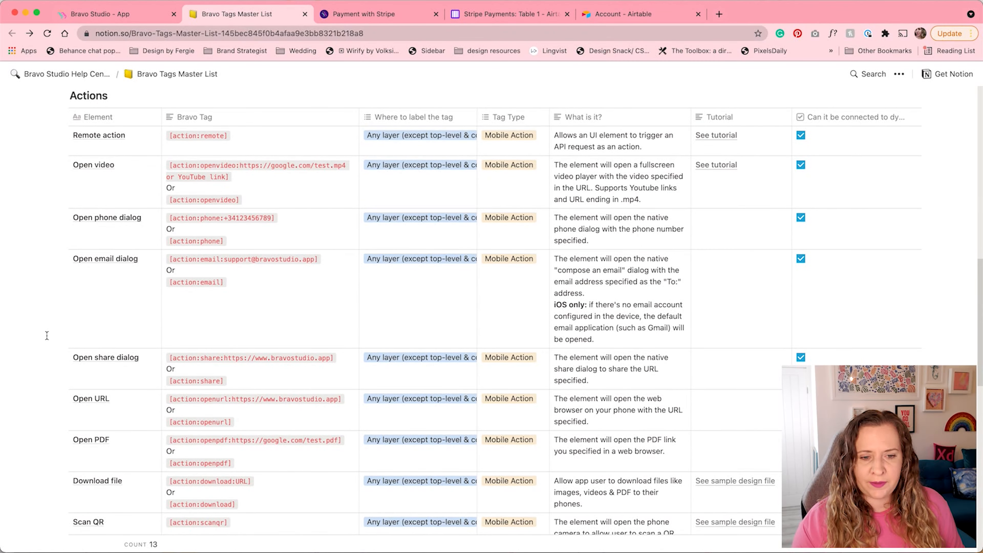
scroll(46, 398, down, 12)
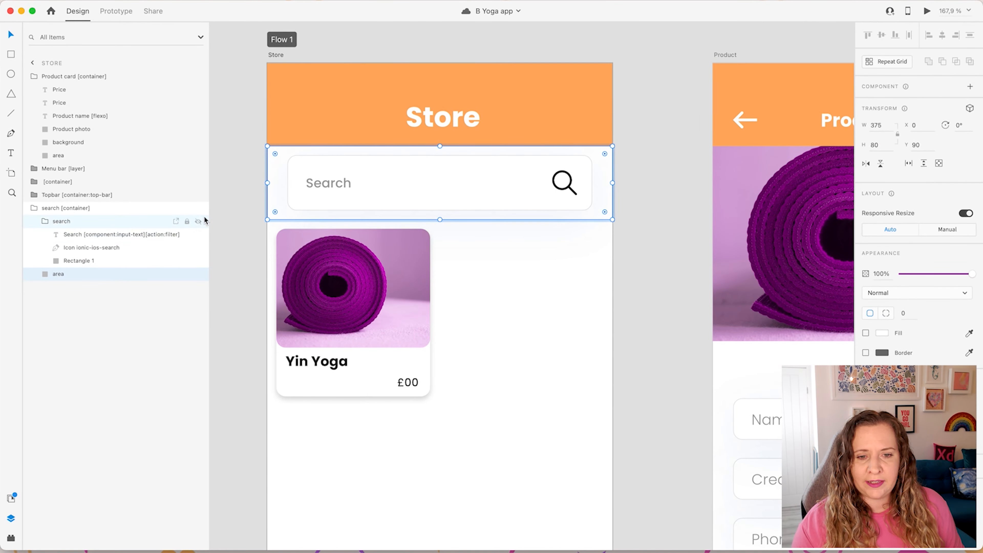
Step: Back in Adobe XD, widen the layer list slightly, collapse the search container and select the Store artboard's product card
drag(208, 217, 216, 217)
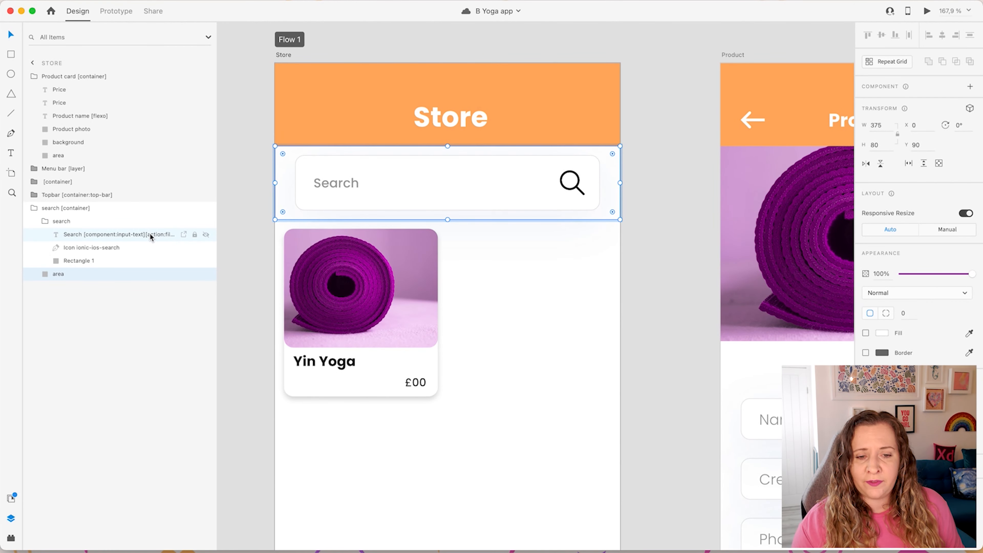
click(97, 208)
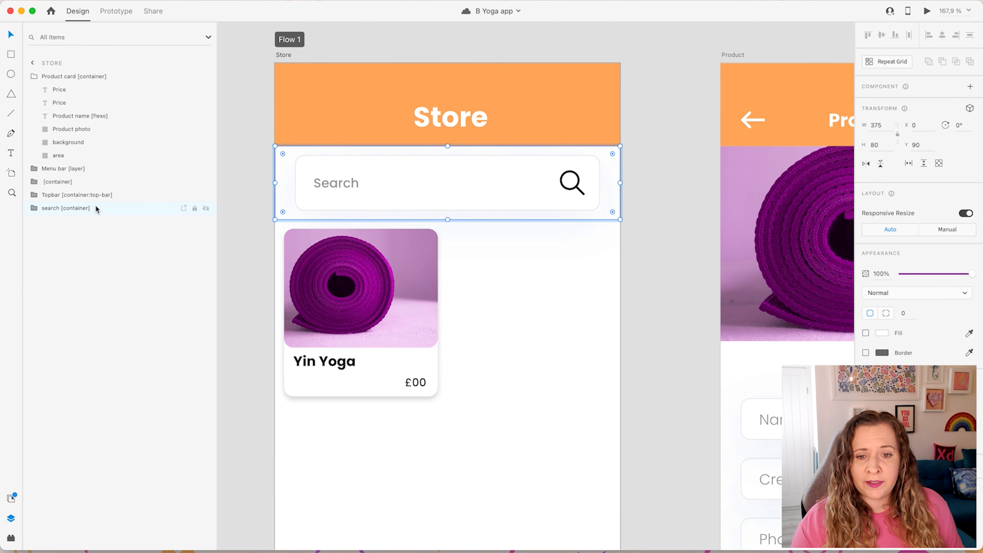
click(342, 310)
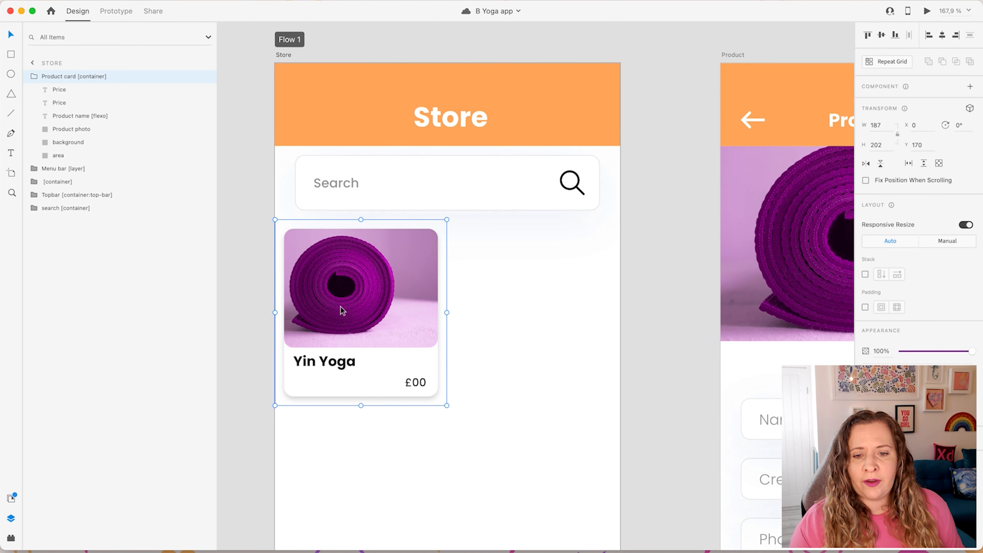
Step: Compare the Yoga, Product and order successful artboards with the Store artboard
scroll(341, 306, down, 6)
scroll(341, 306, right, 6)
scroll(341, 306, up, 3)
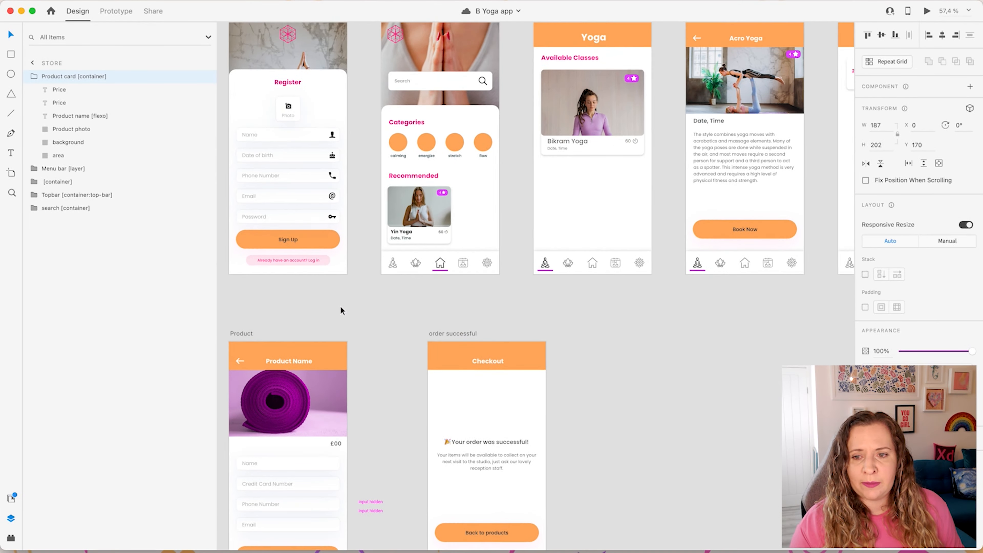
scroll(340, 306, right, 3)
scroll(340, 306, up, 1)
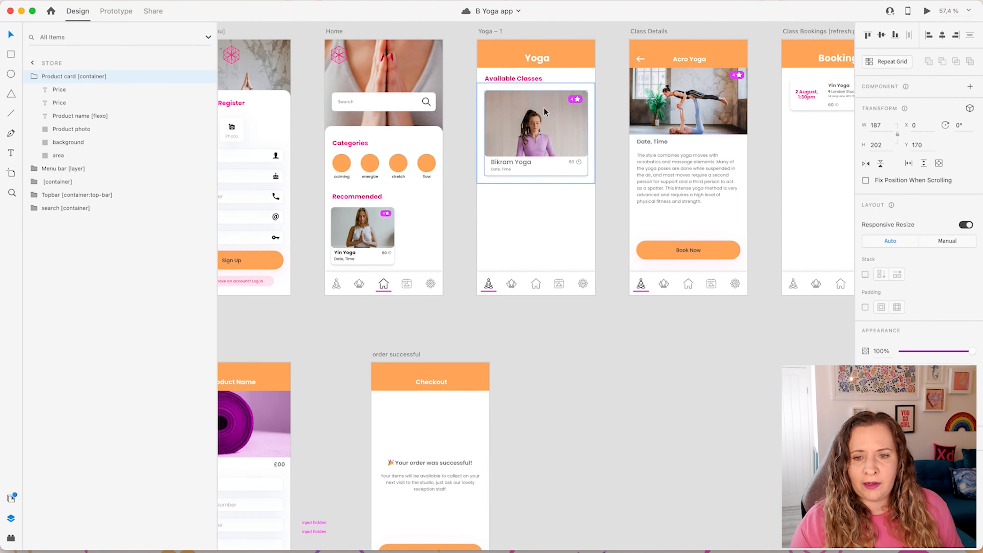
scroll(534, 146, down, 3)
scroll(534, 145, left, 4)
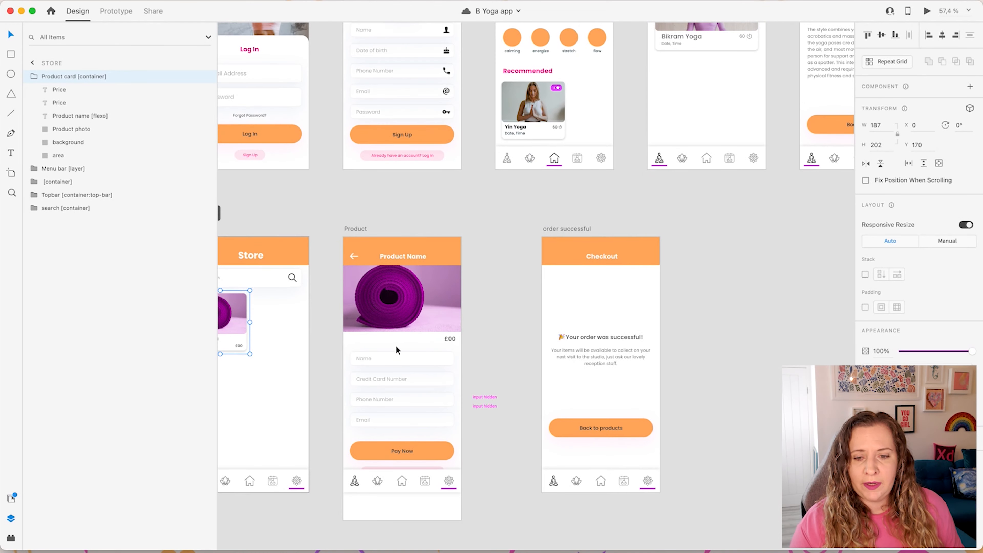
scroll(341, 399, left, 5)
scroll(323, 323, up, 2)
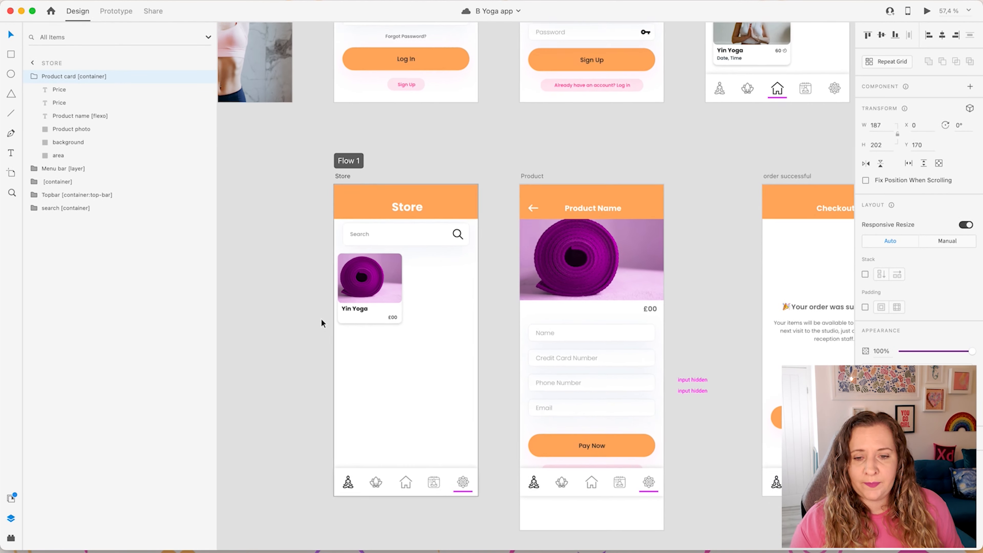
Step: Rename the first Price text layer inside the Store artboard's Product card container as £
scroll(322, 319, up, 5)
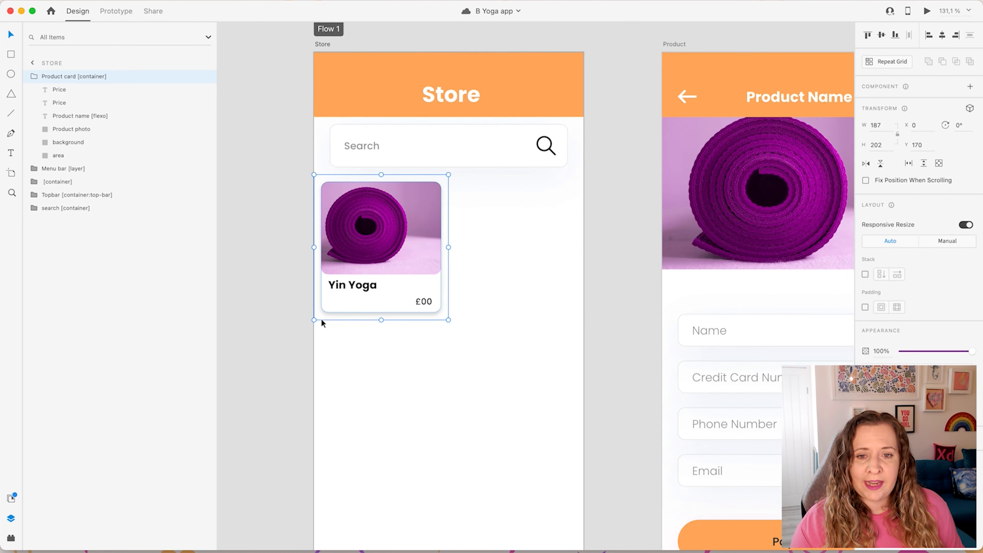
scroll(322, 323, down, 1)
scroll(321, 322, left, 1)
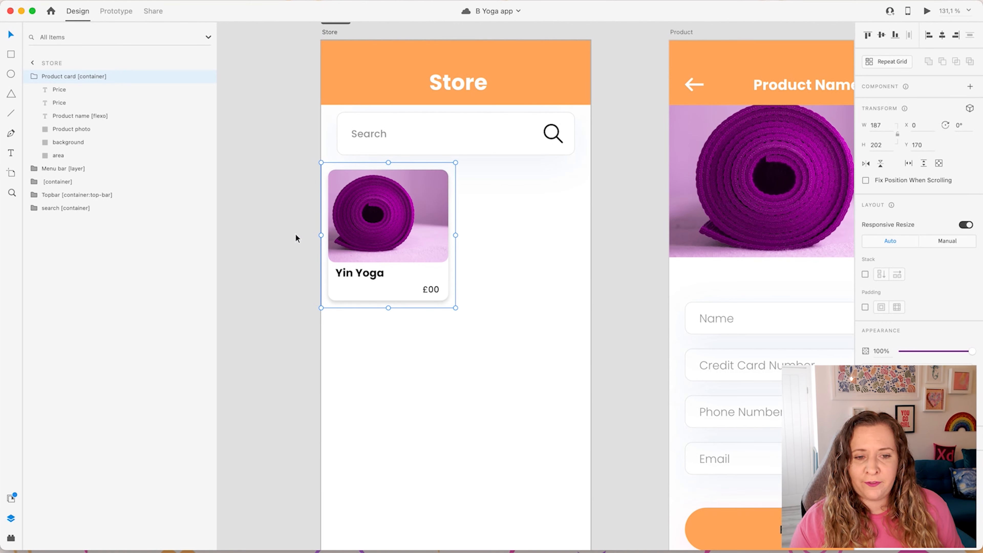
scroll(406, 184, up, 5)
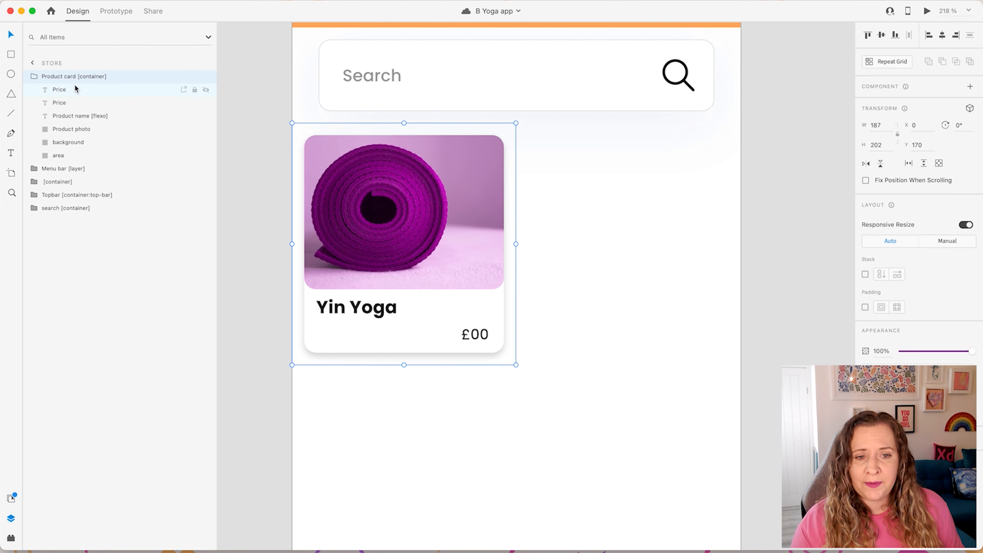
click(59, 89)
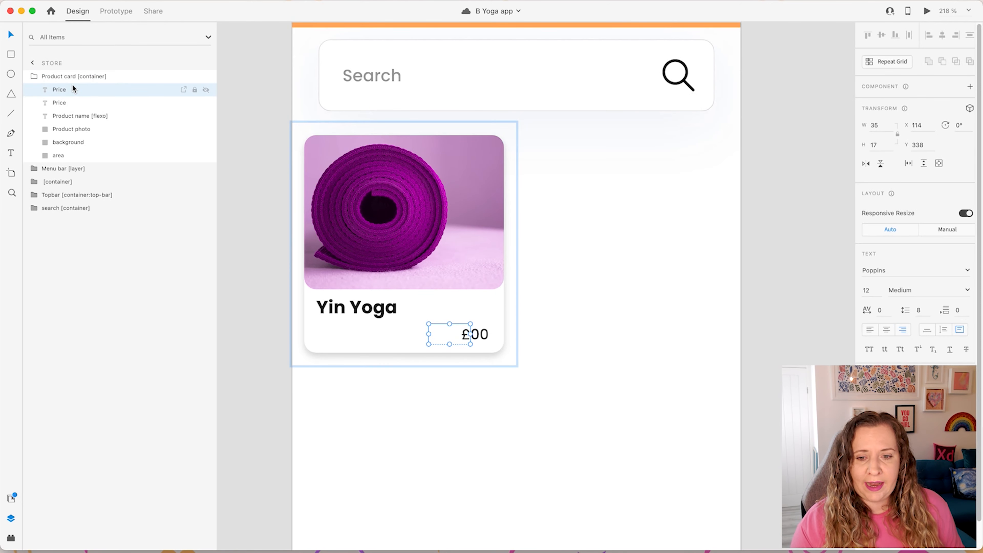
double_click(59, 89)
text(£)
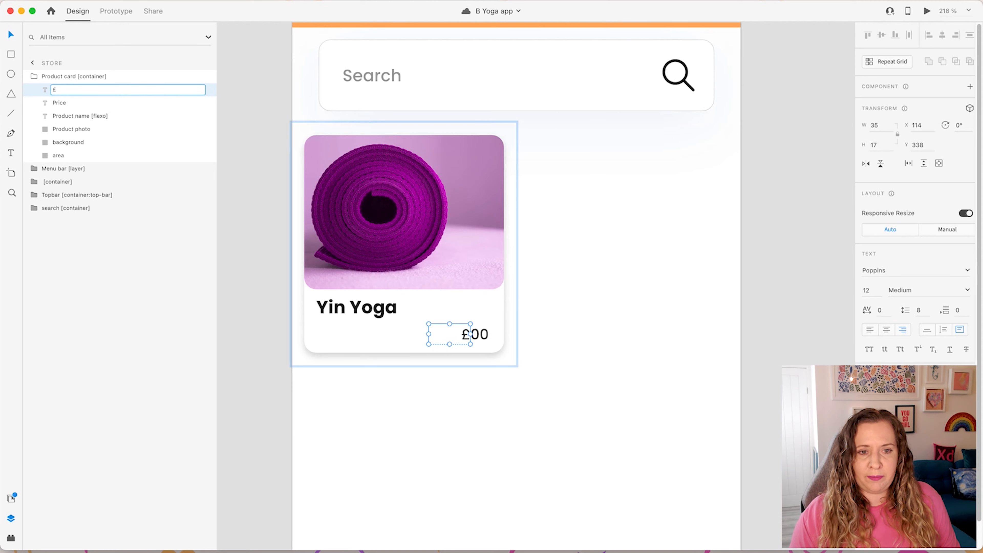
key(Return)
Step: Inspect the product card's remaining layers one by one: Price, Product name, Product photo, background and area
click(60, 103)
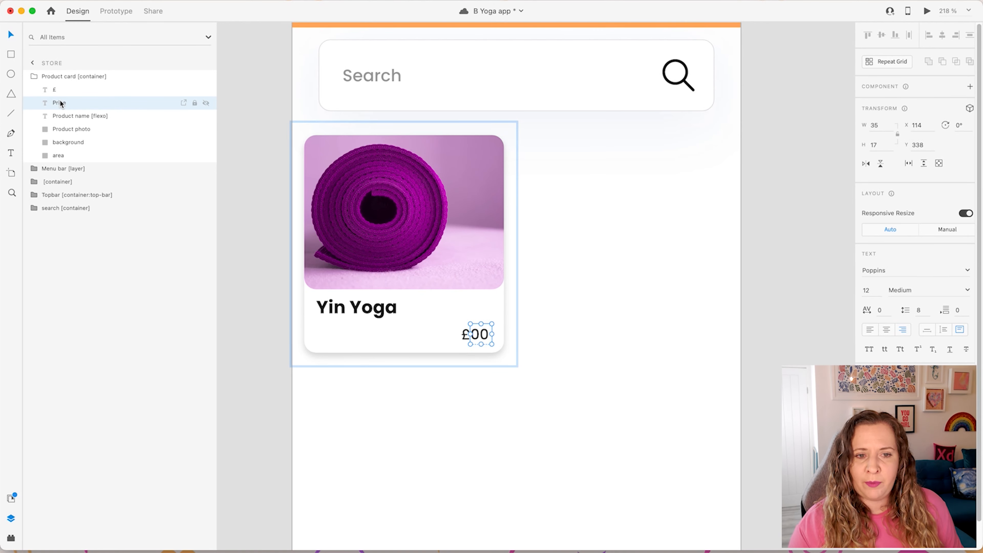
click(93, 117)
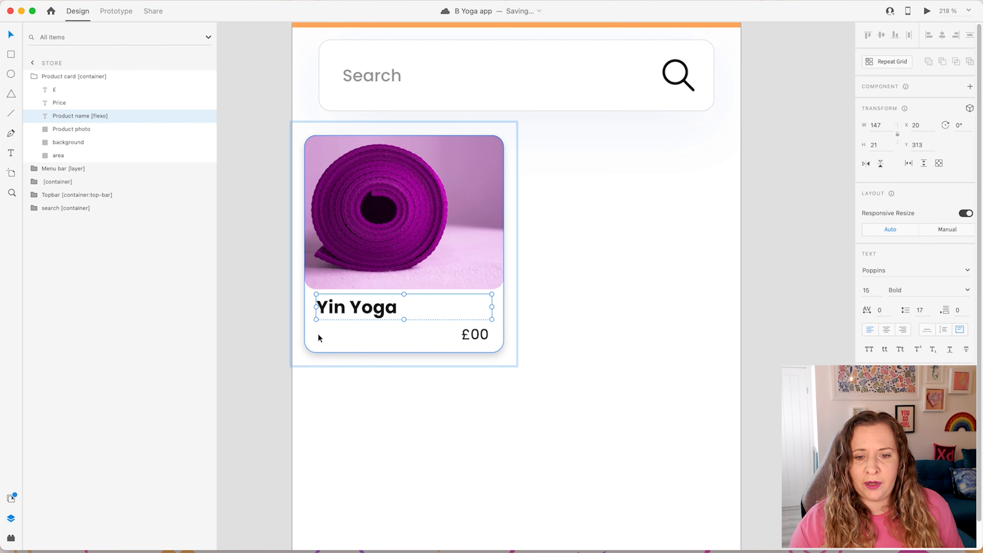
click(82, 131)
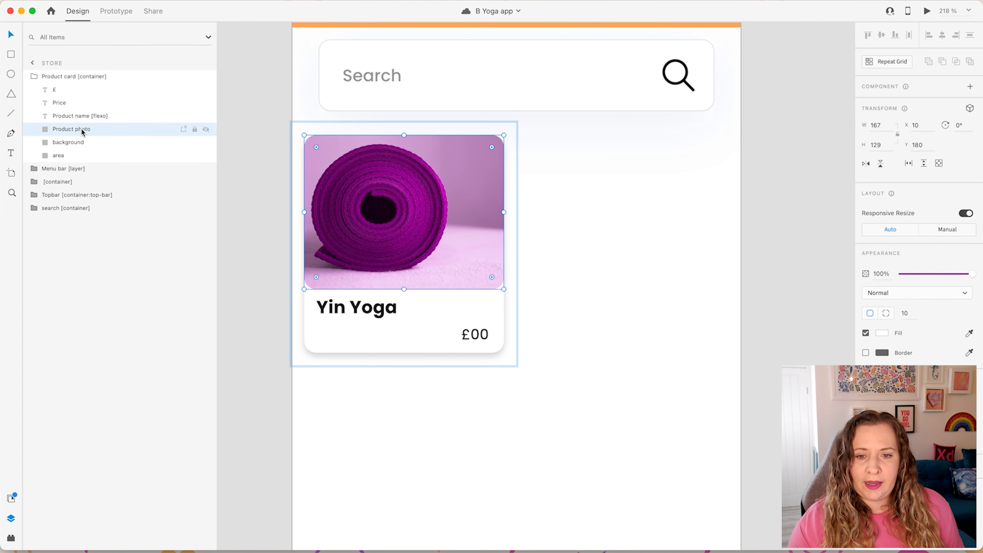
click(80, 142)
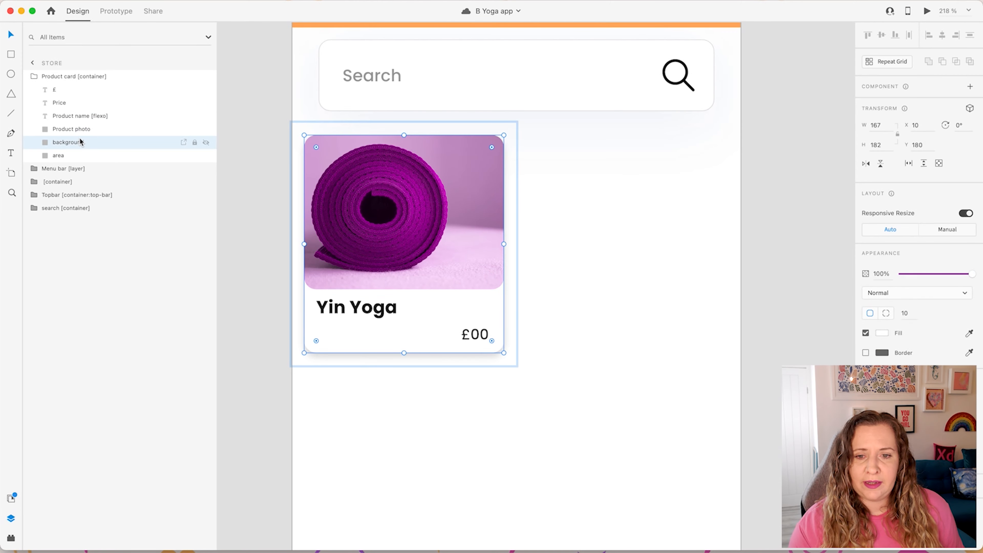
click(76, 155)
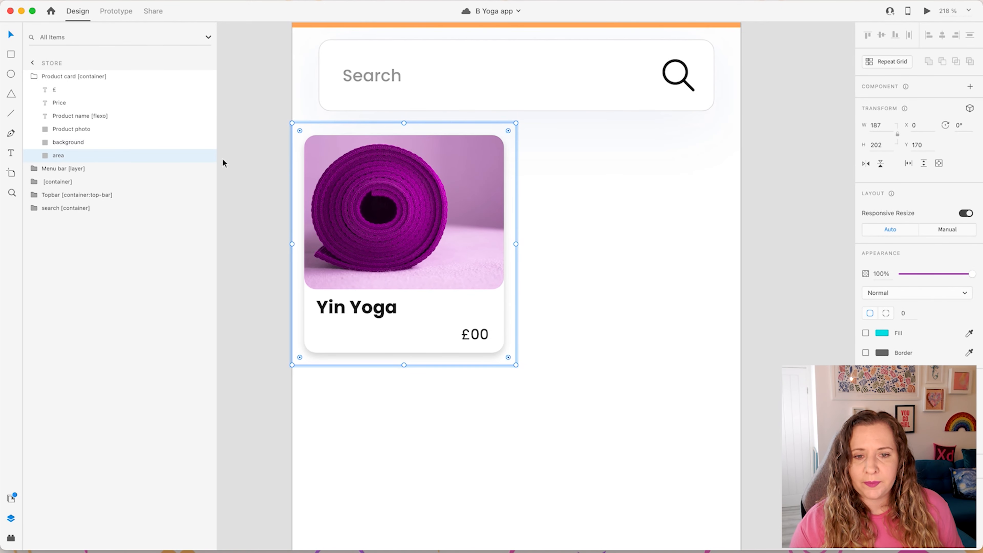
scroll(264, 172, down, 2)
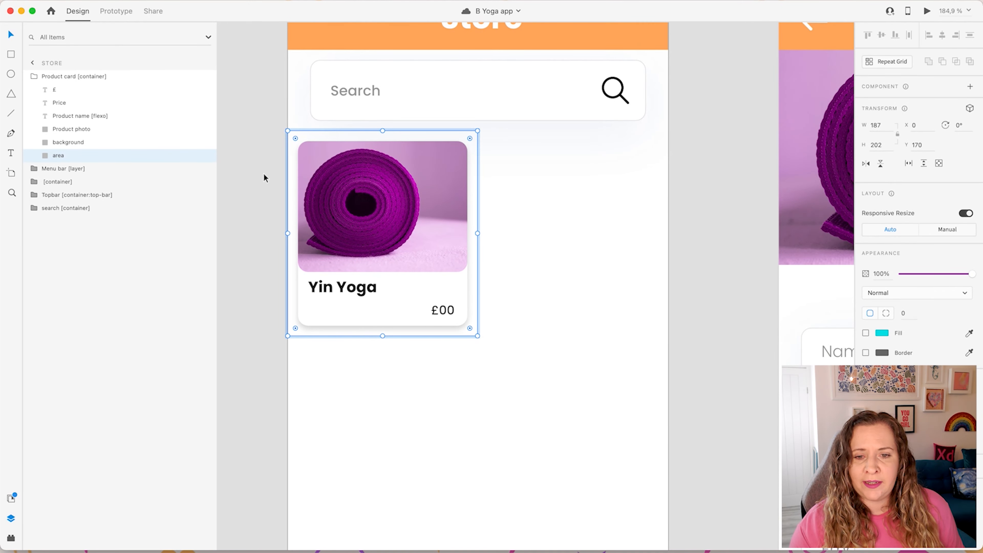
scroll(264, 175, down, 5)
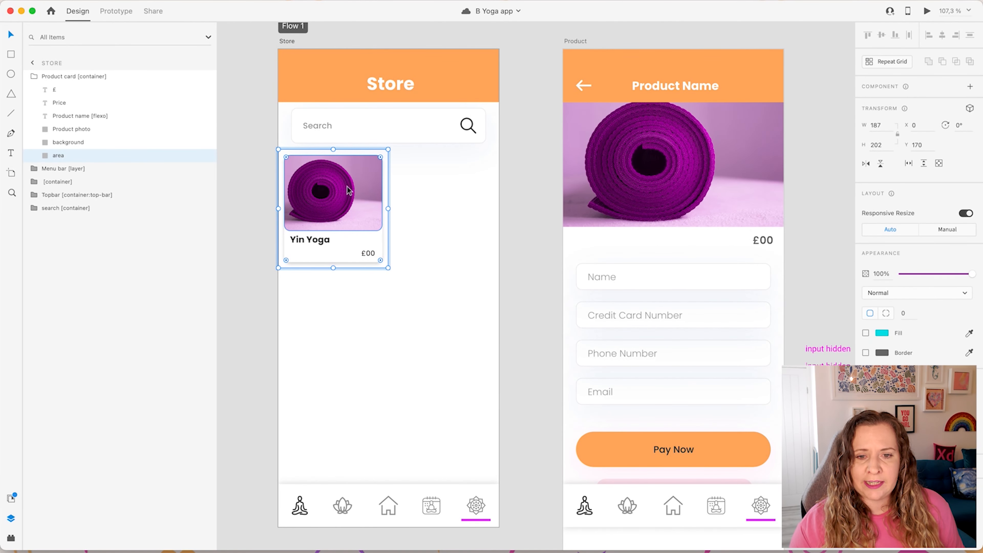
Step: Collapse the Product card container and select the top bar of the Product artboard
click(32, 76)
scroll(286, 176, right, 5)
scroll(286, 175, right, 2)
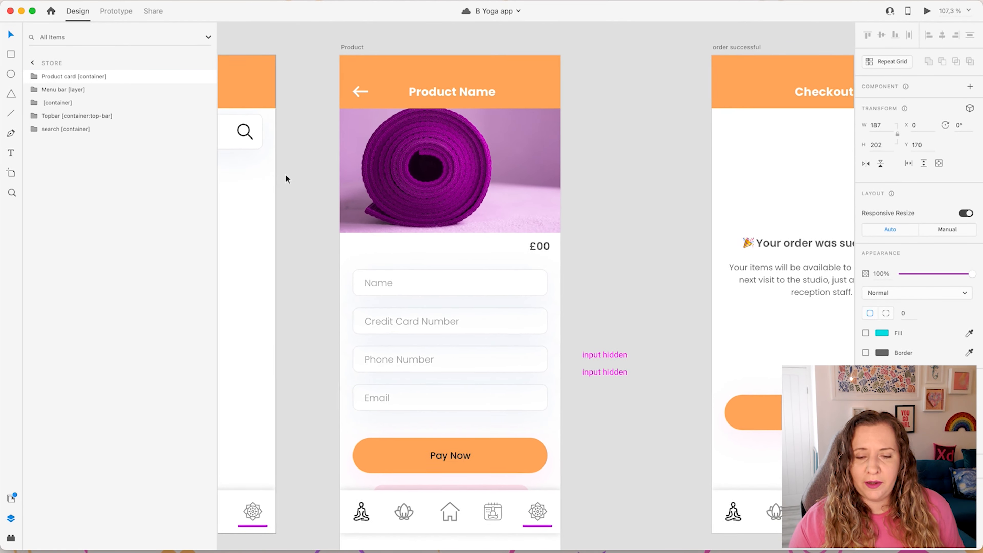
scroll(286, 175, left, 4)
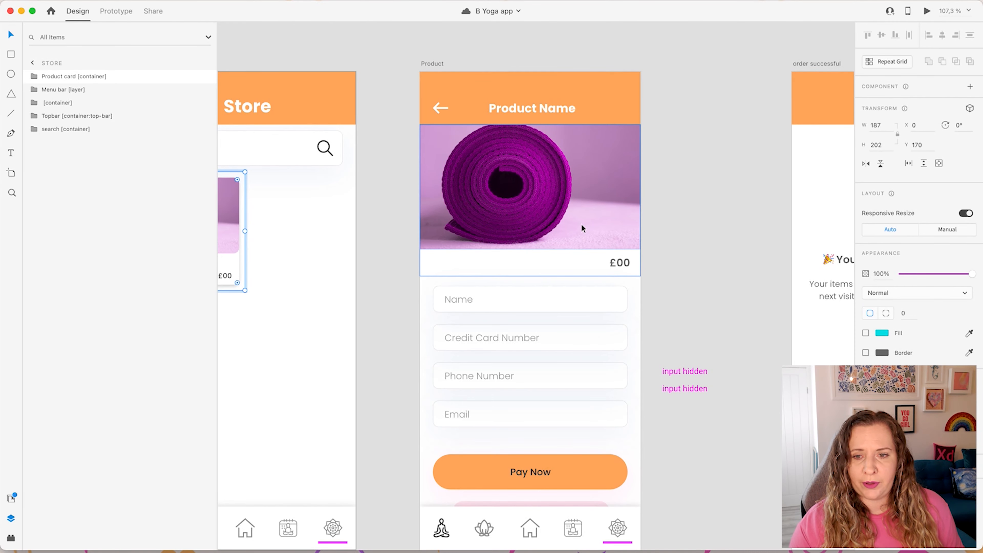
scroll(567, 242, up, 3)
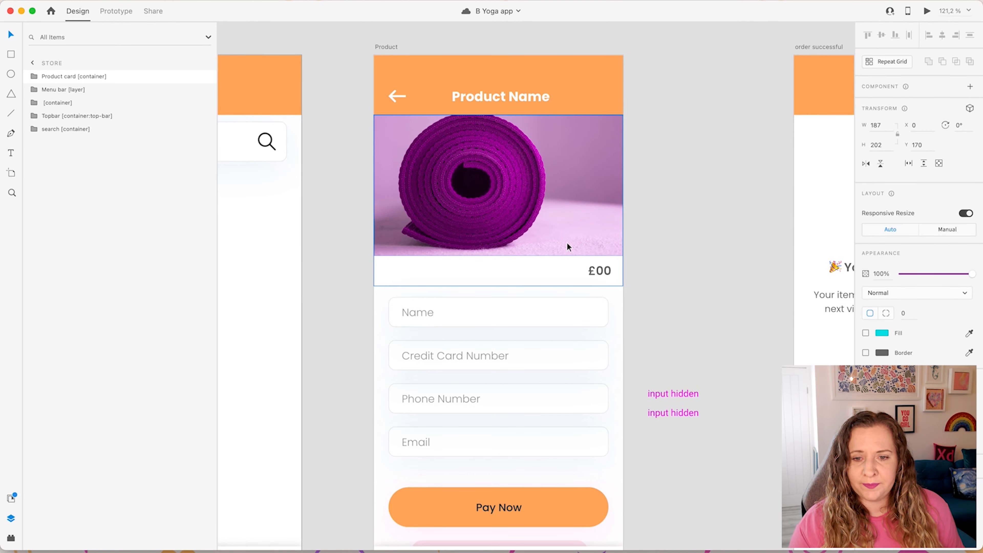
scroll(549, 235, down, 1)
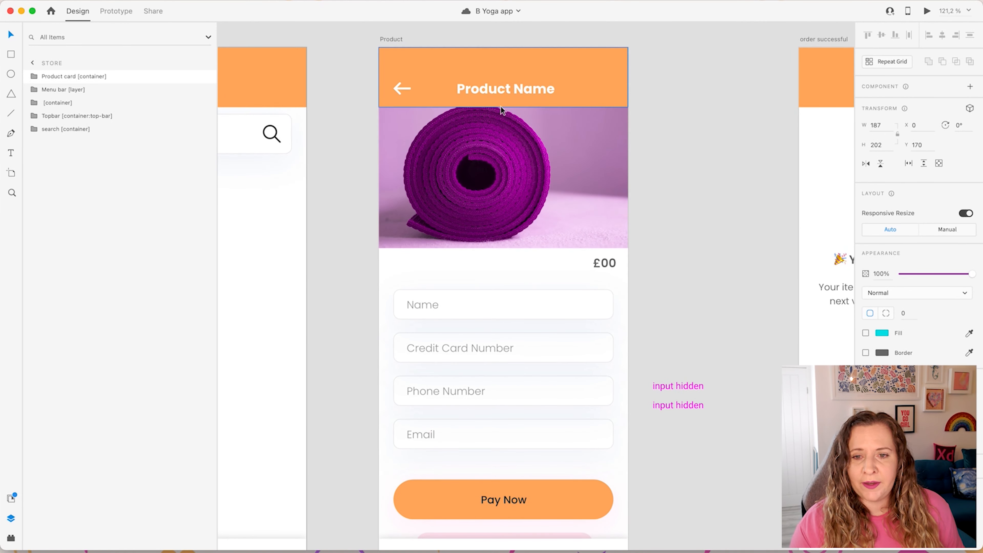
click(504, 89)
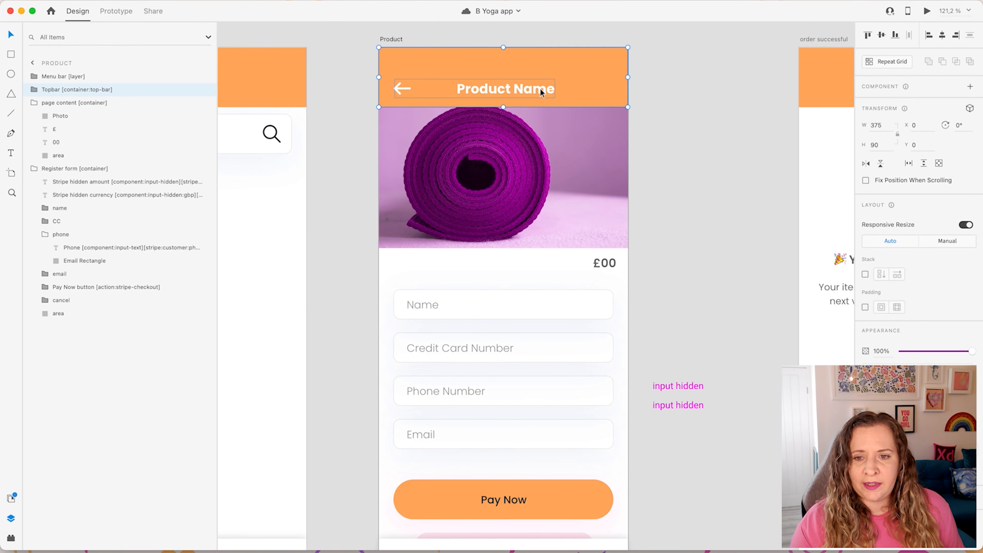
Step: Inspect the Product artboard's page content container and the £ text layer inside it
scroll(532, 94, down, 2)
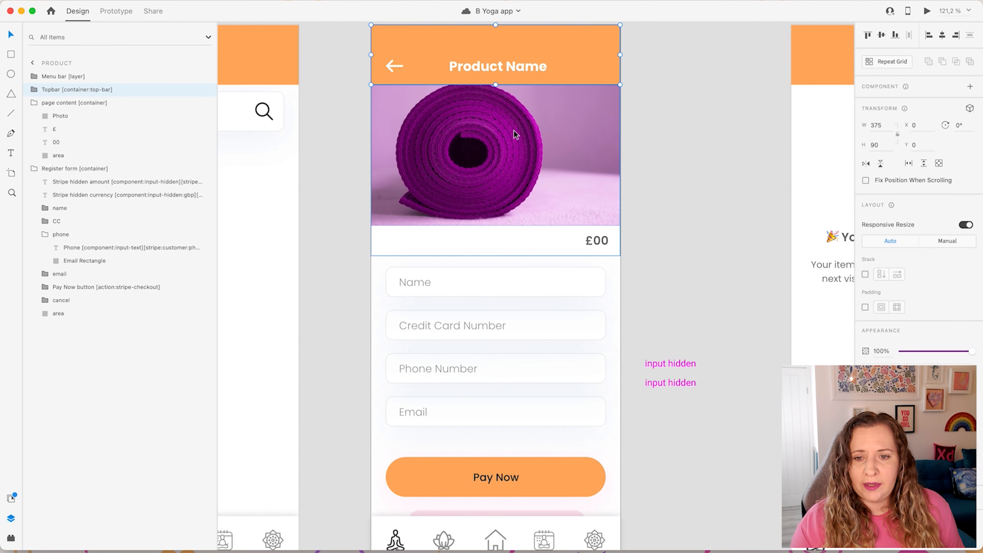
click(501, 144)
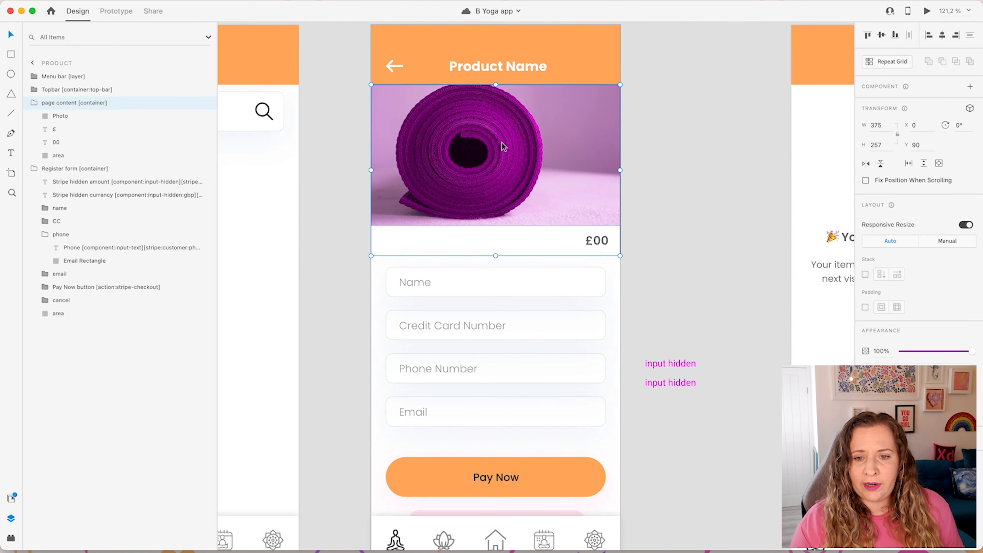
double_click(589, 240)
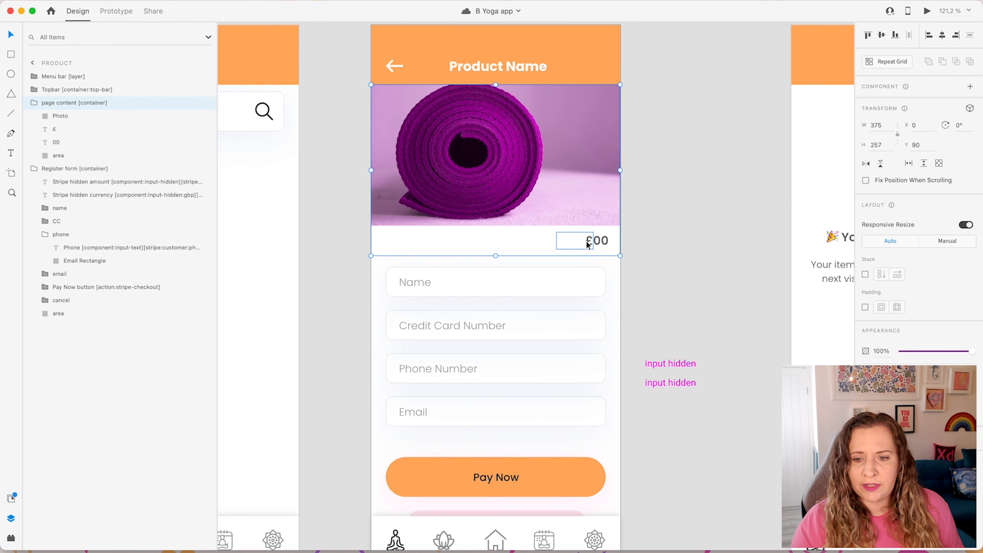
scroll(587, 241, up, 5)
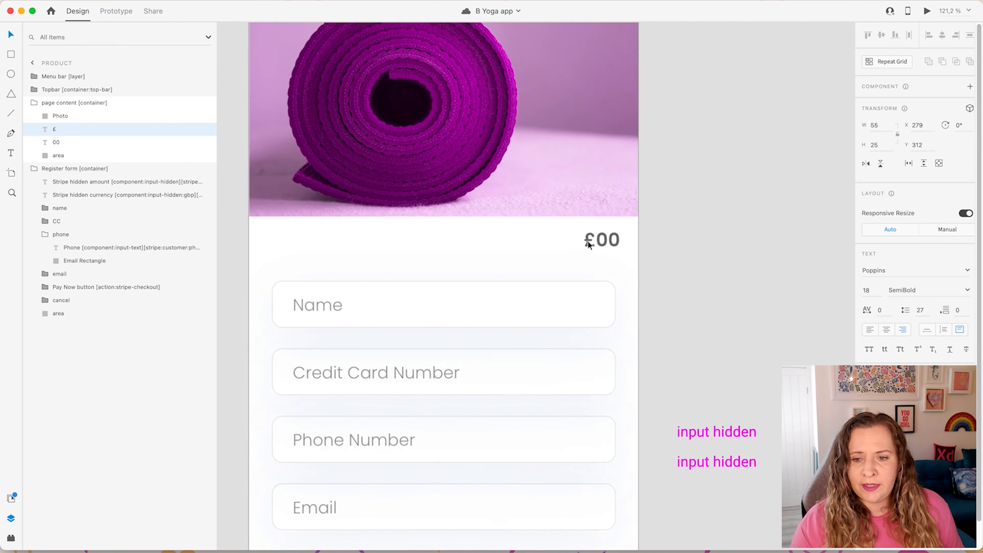
scroll(588, 240, down, 4)
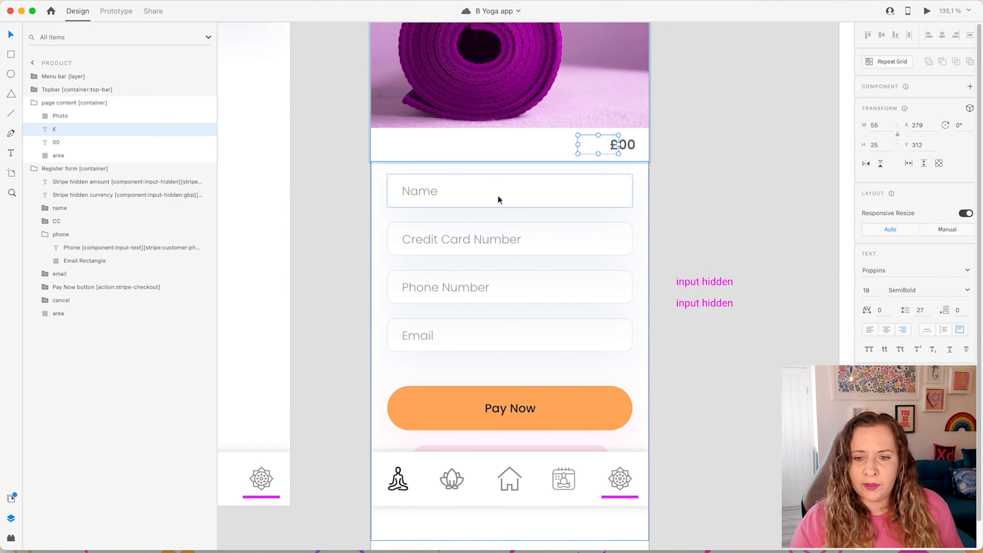
Step: Move the Product artboard's menu bar down to about Y 815 so that it clears the Cancel button
scroll(504, 331, down, 3)
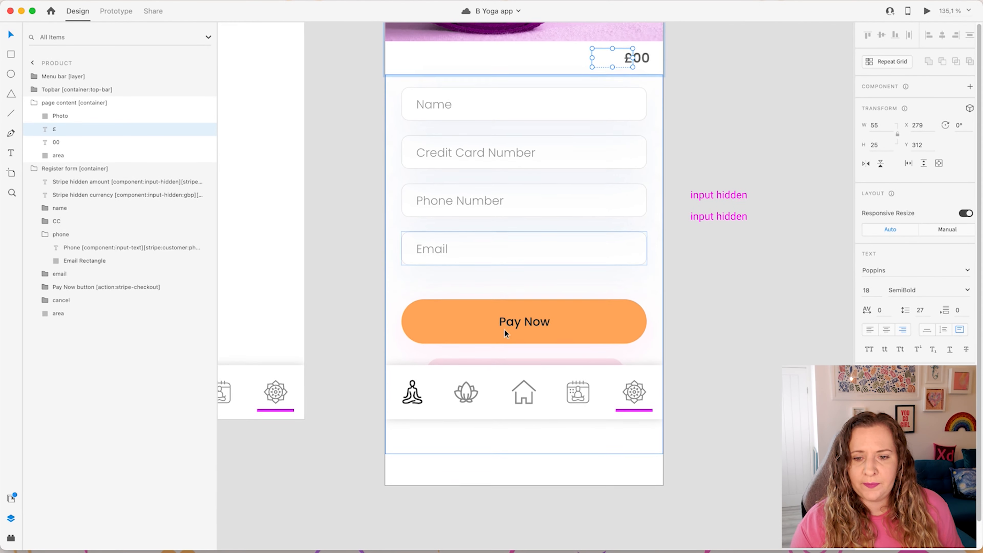
click(519, 382)
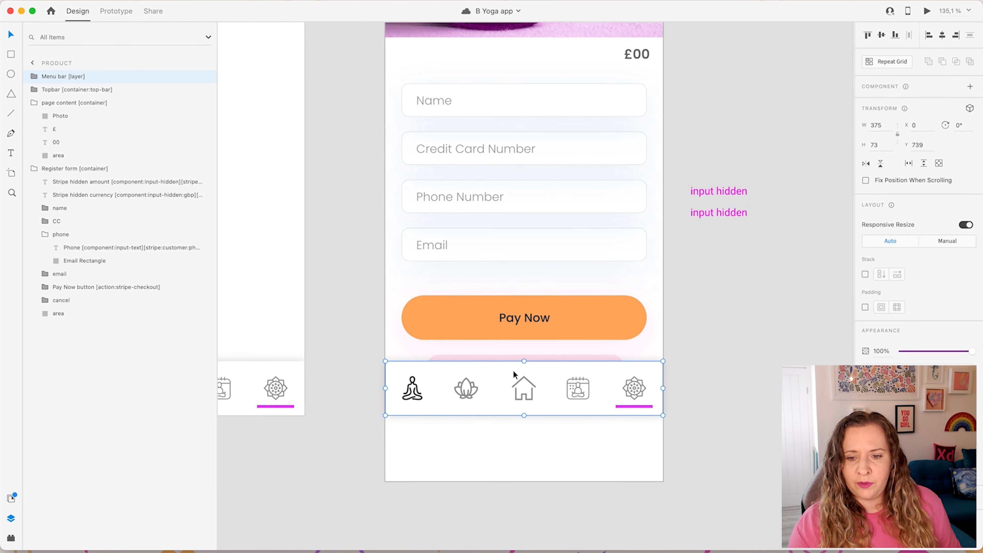
drag(510, 376, 510, 432)
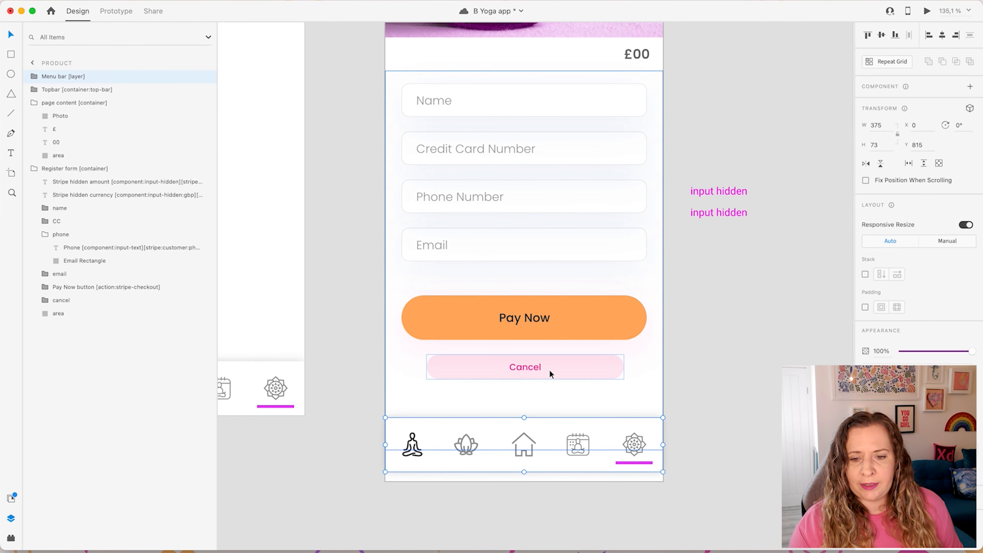
scroll(549, 370, down, 5)
scroll(549, 371, up, 5)
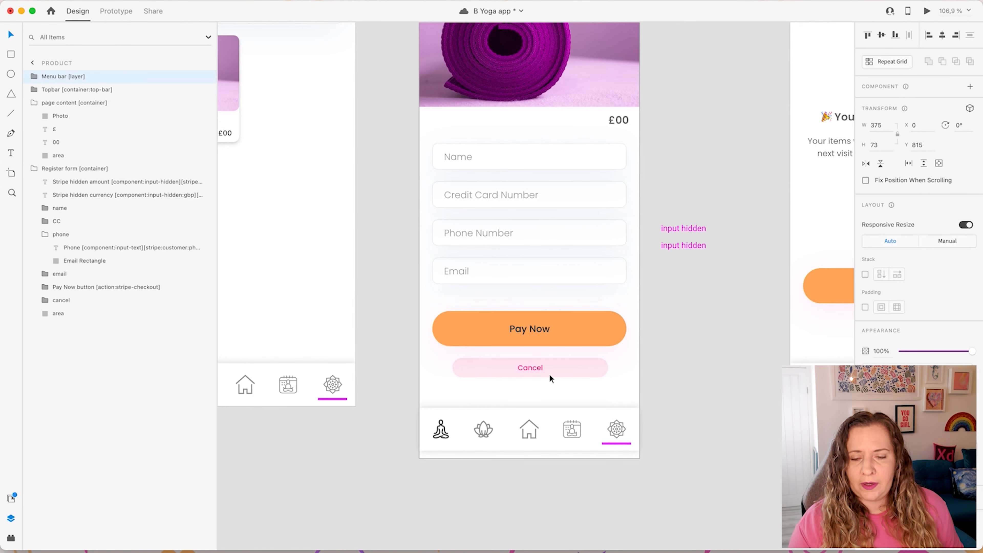
scroll(549, 374, up, 5)
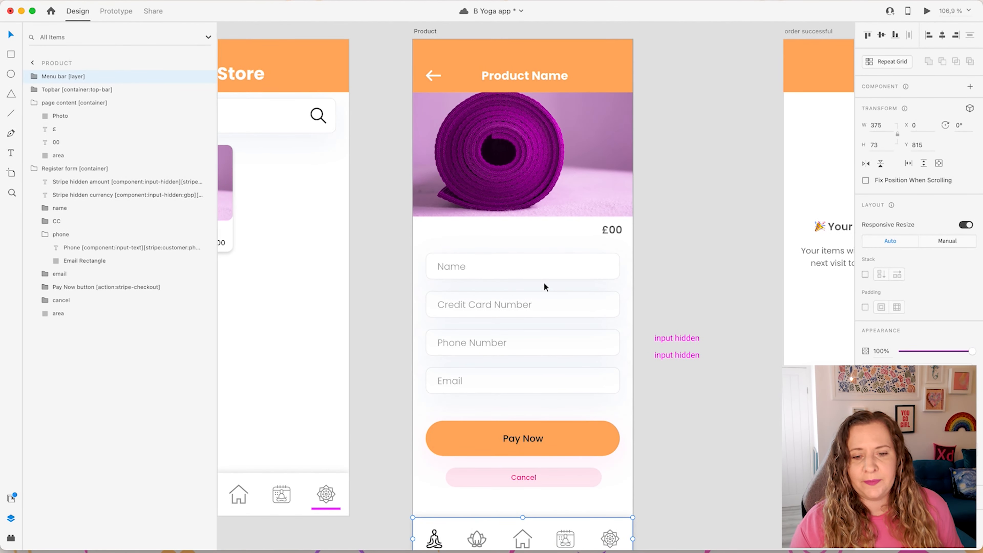
Step: Switch to the Bravo Tags Master List in Notion, collapse the Actions section and expand One-time payments
key(ctrl+Left)
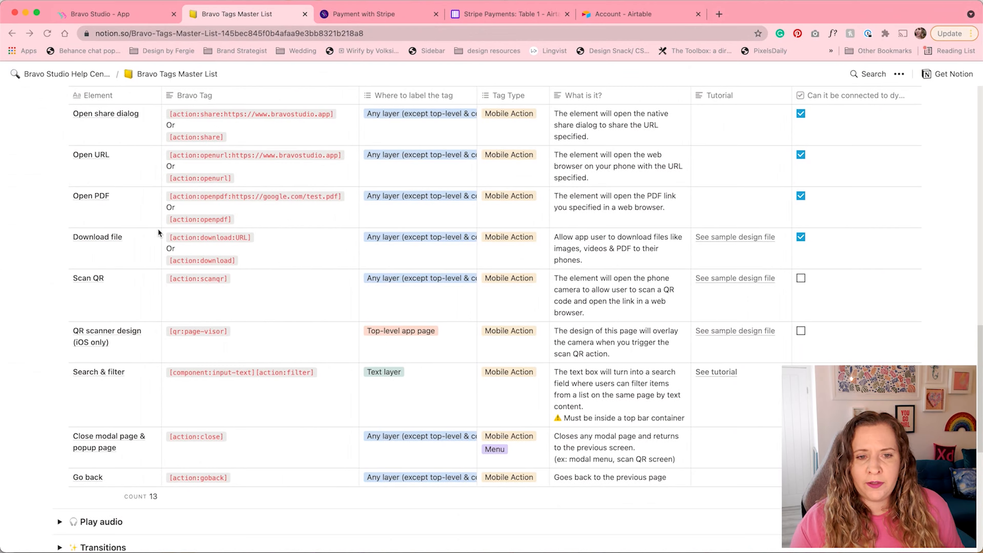
scroll(158, 229, up, 5)
scroll(157, 228, up, 4)
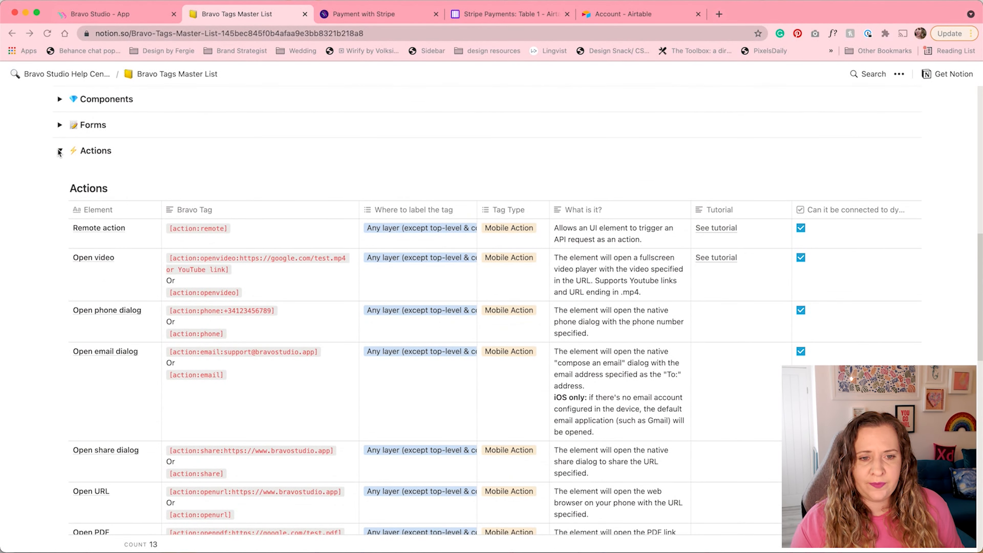
click(60, 152)
scroll(41, 217, down, 1)
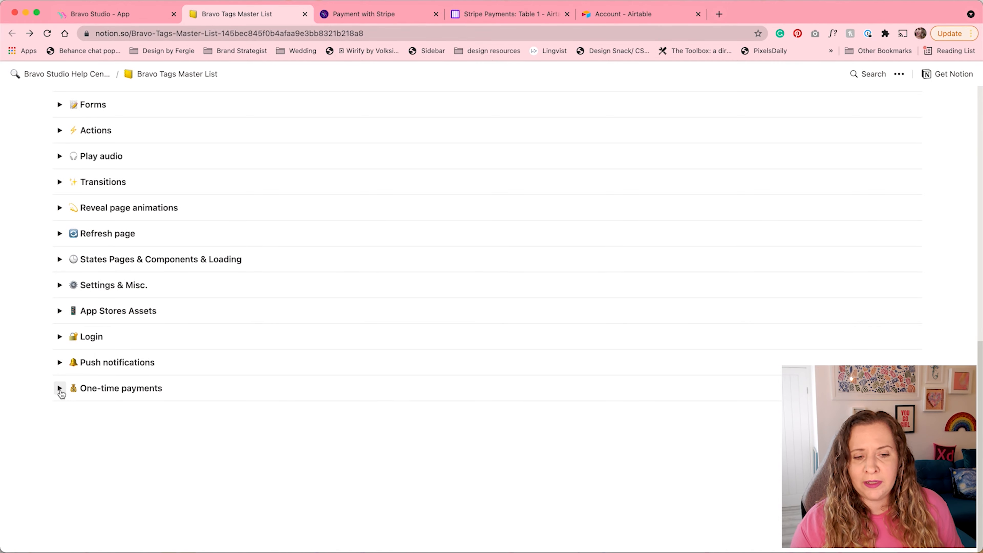
click(60, 388)
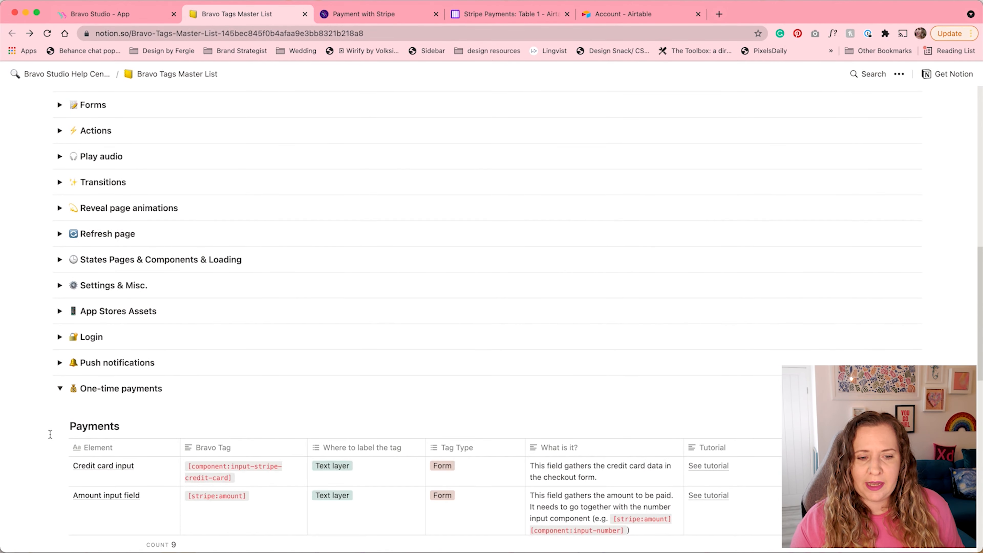
Step: Read through the Payments table's Stripe tags, from the credit card input to the checkout action
scroll(50, 434, down, 2)
scroll(50, 434, down, 10)
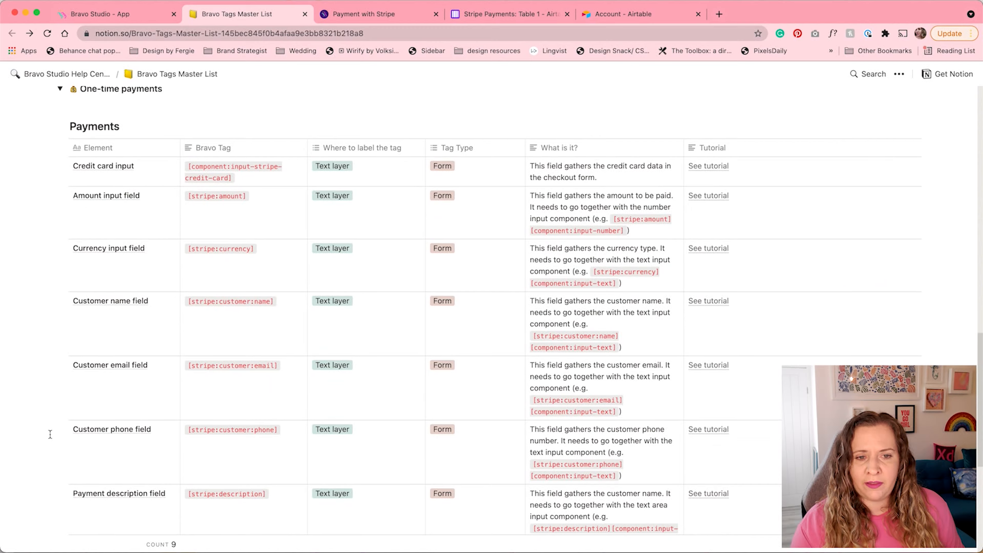
scroll(50, 434, down, 4)
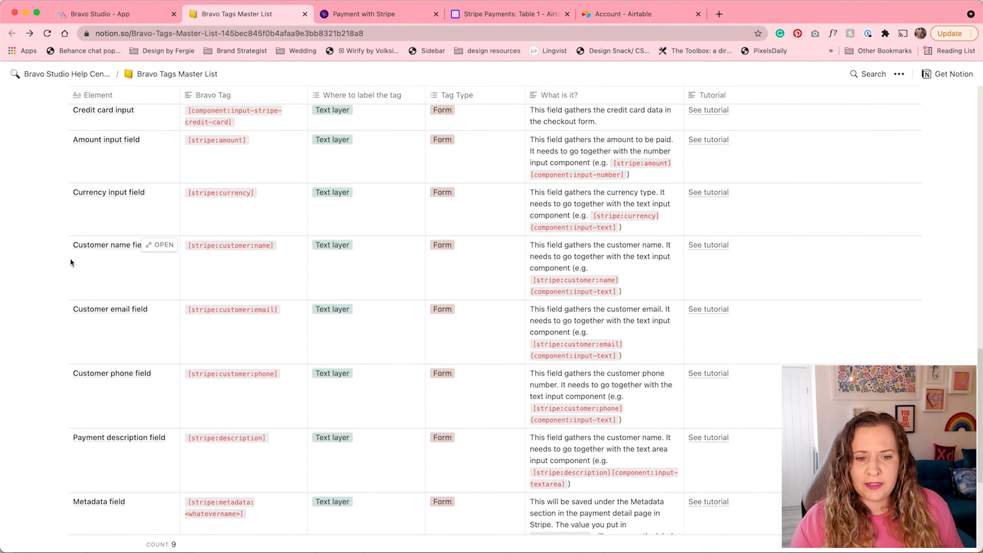
scroll(71, 262, down, 4)
scroll(71, 263, up, 6)
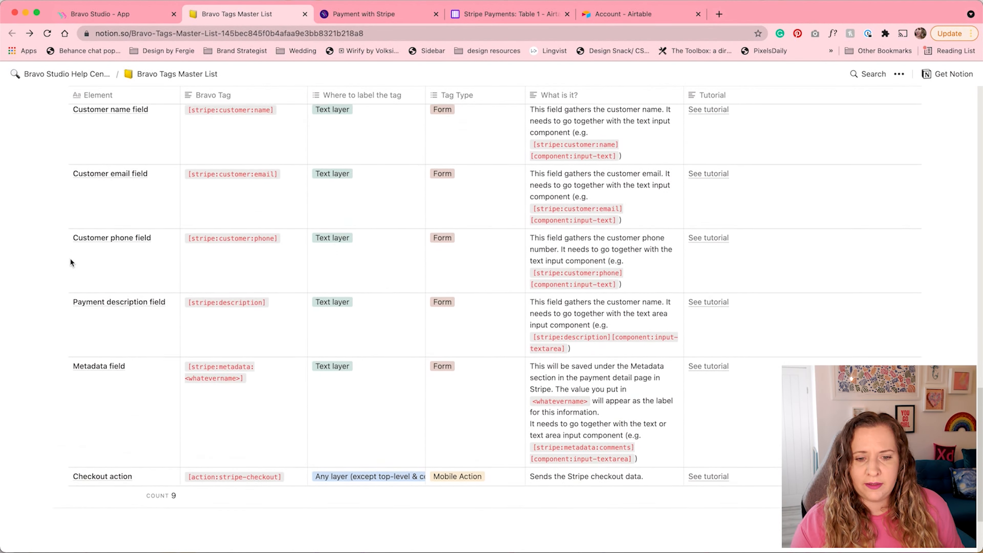
scroll(70, 258, up, 4)
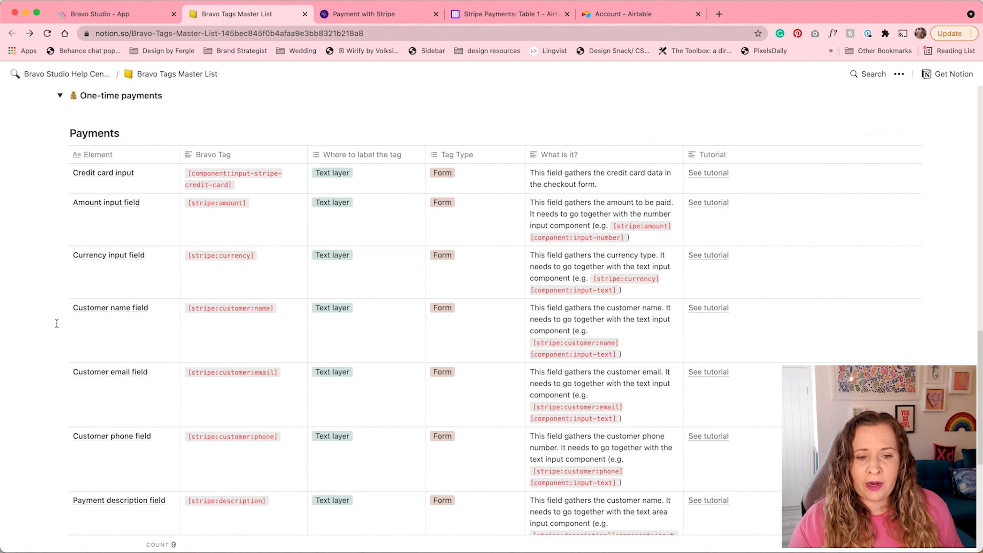
Step: Review the Payments table's form tags again, from the credit card input down to the metadata field and checkout action
scroll(60, 351, down, 3)
scroll(60, 352, up, 3)
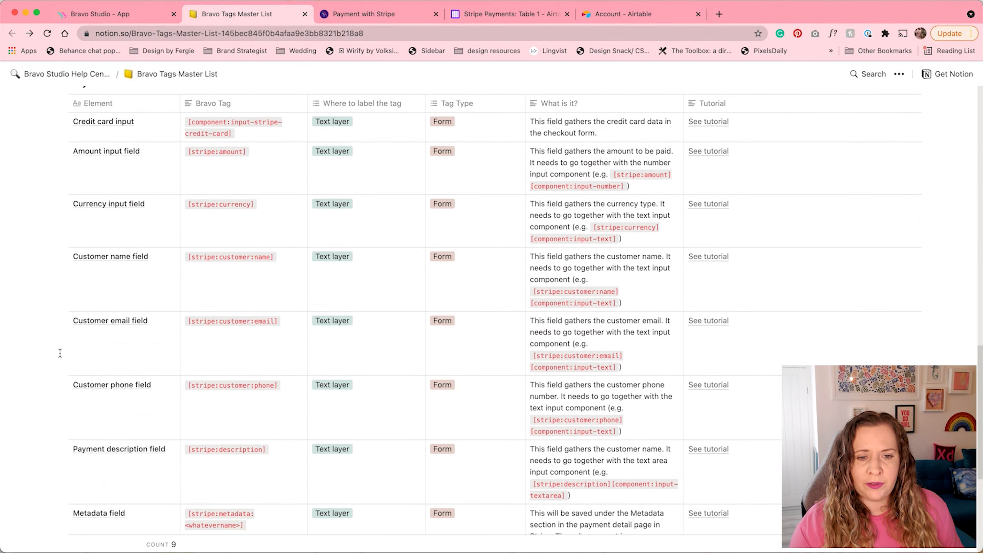
scroll(60, 352, down, 1)
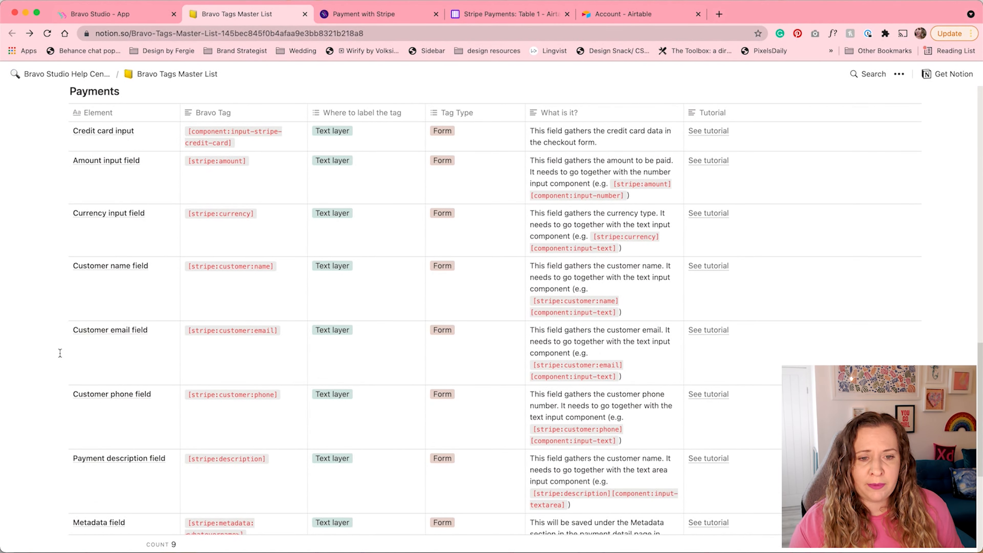
scroll(60, 353, down, 4)
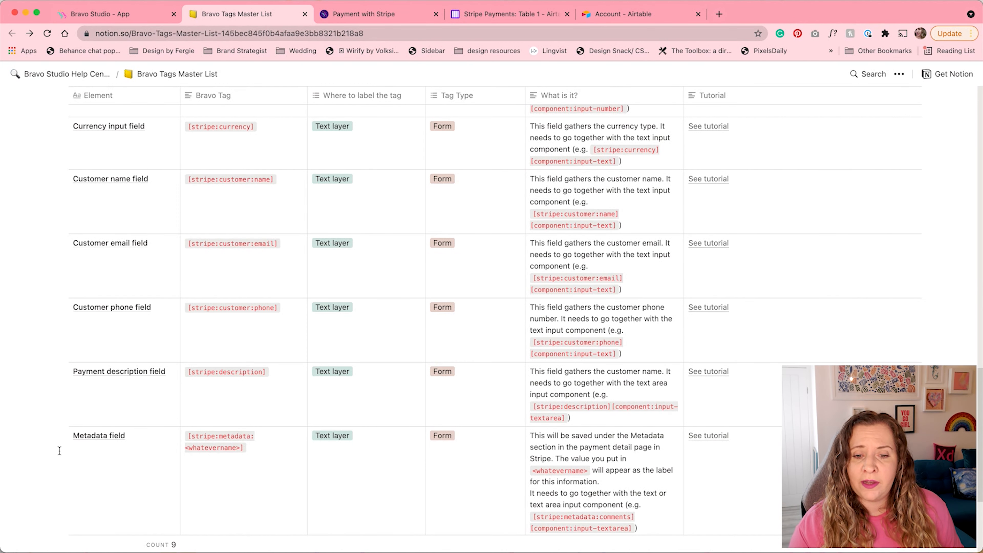
scroll(59, 450, down, 3)
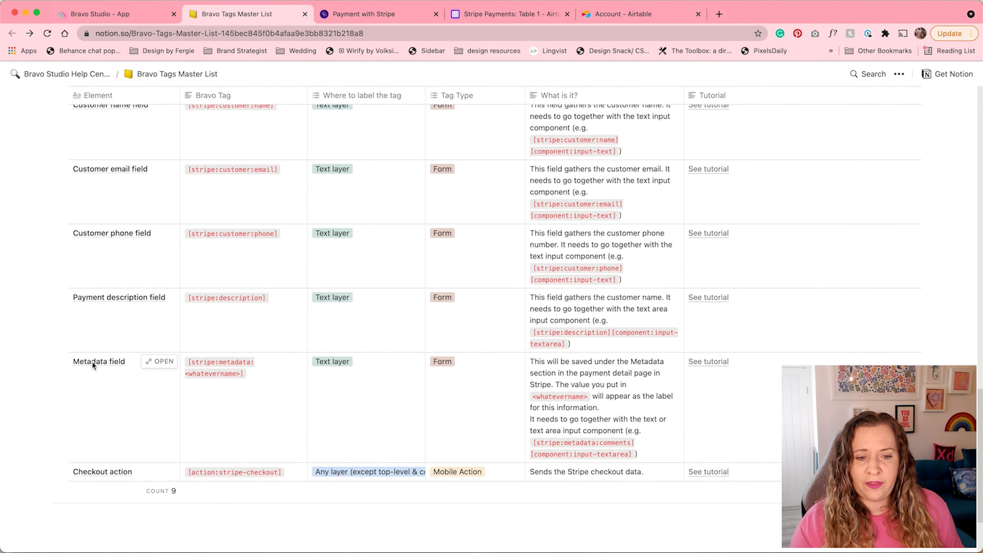
scroll(137, 376, up, 8)
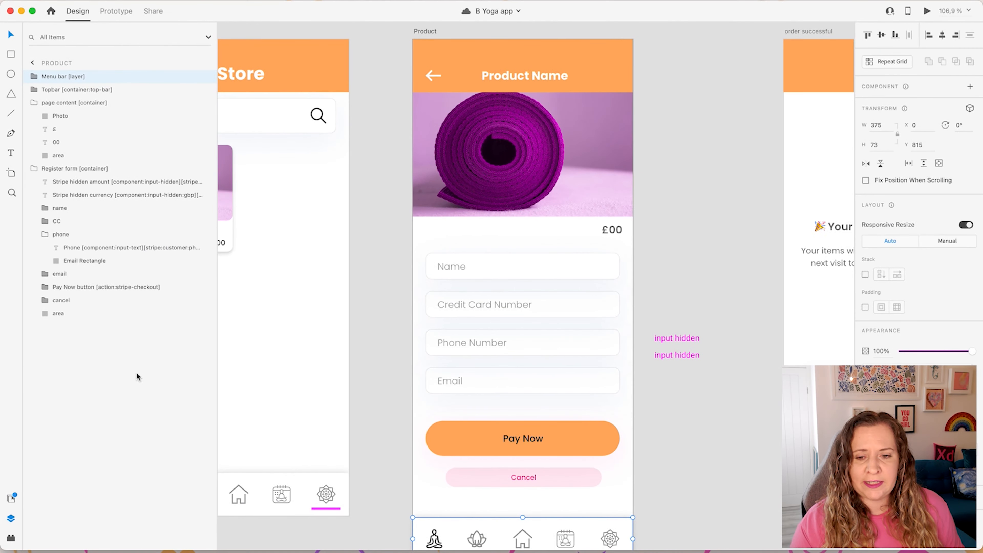
Step: Return to the Product artboard in Adobe XD and inspect the full tags of the two hidden input layers on the pasteboard
scroll(535, 295, right, 1)
scroll(535, 291, up, 5)
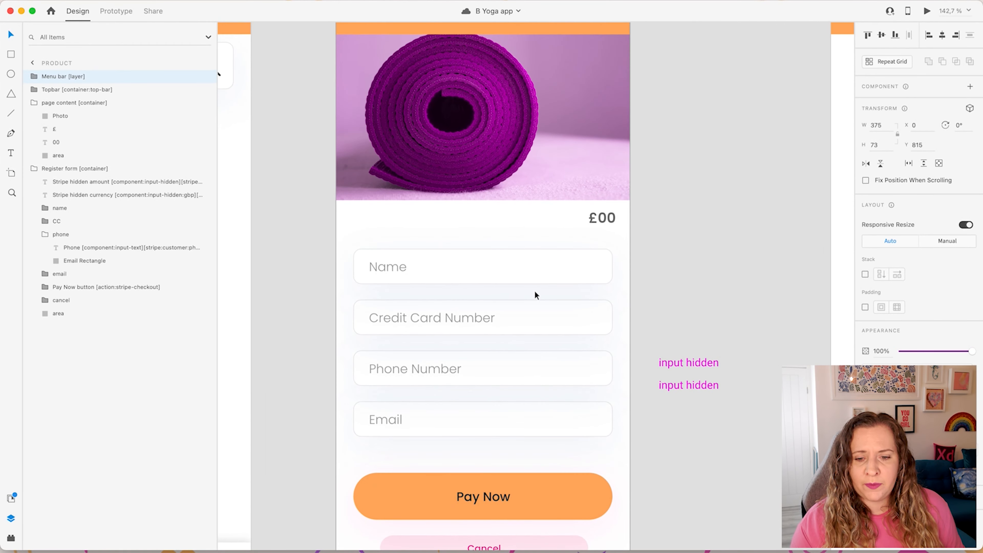
scroll(535, 291, up, 2)
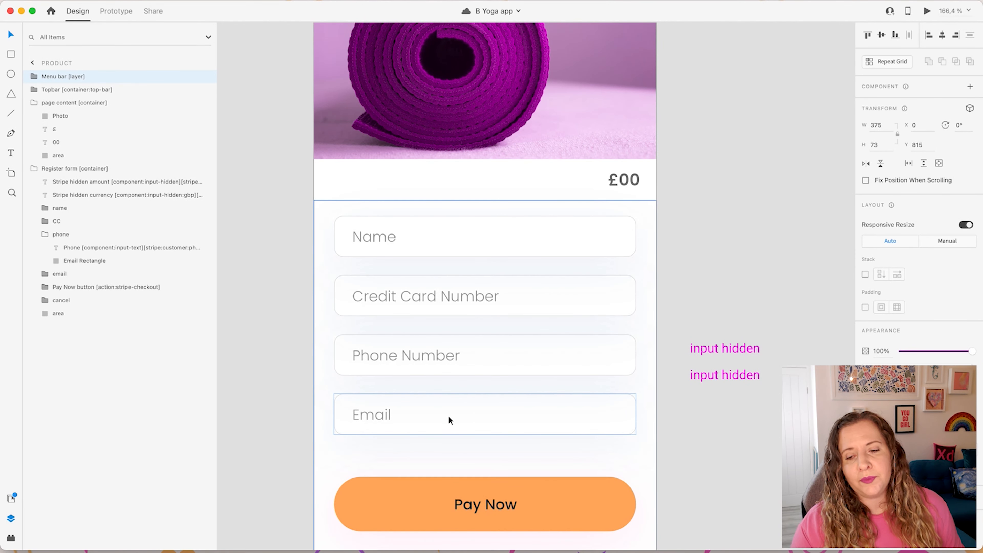
click(708, 351)
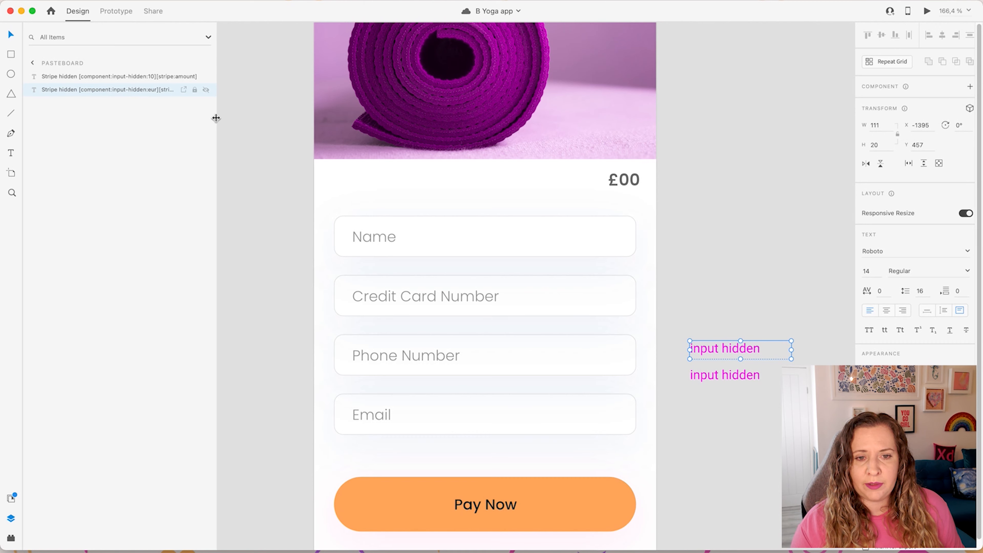
drag(216, 115, 253, 119)
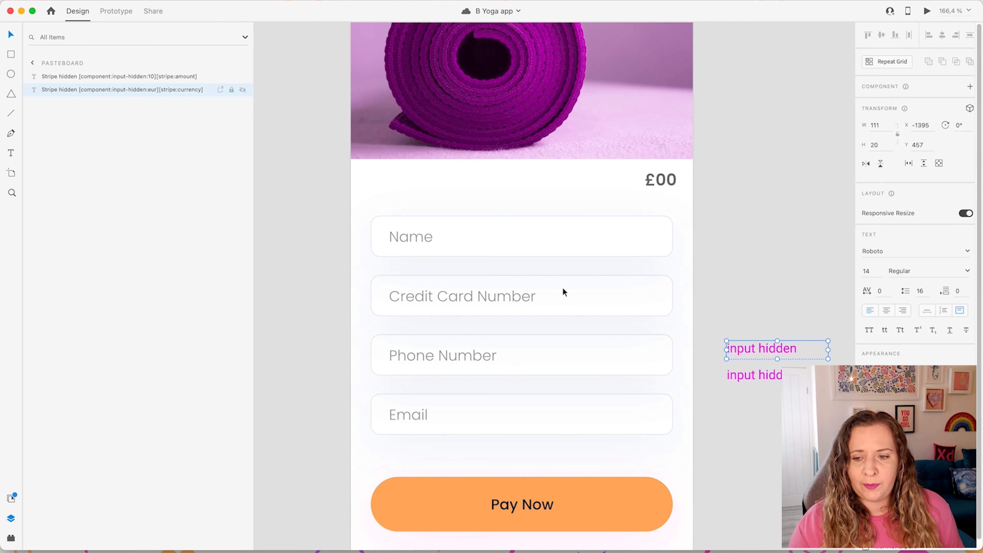
click(748, 376)
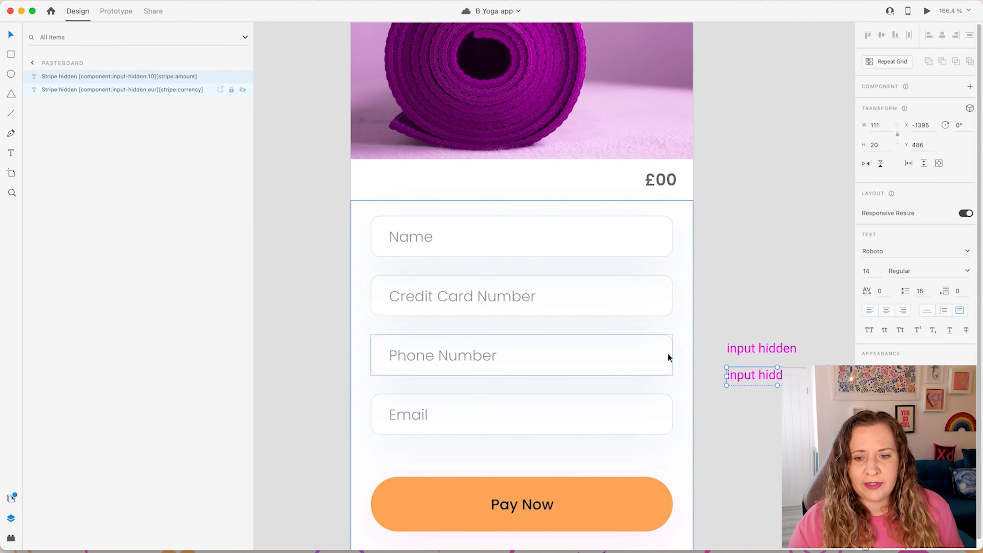
Step: Move the Stripe hidden amount layer in the Product artboard's Register form up to Y 620, above the Pay Now button
click(611, 280)
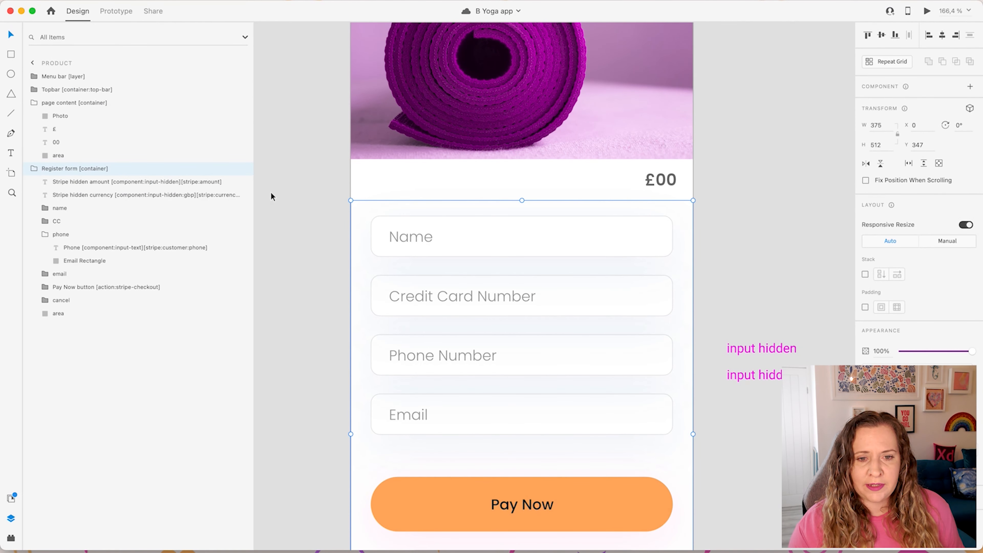
drag(254, 192, 295, 192)
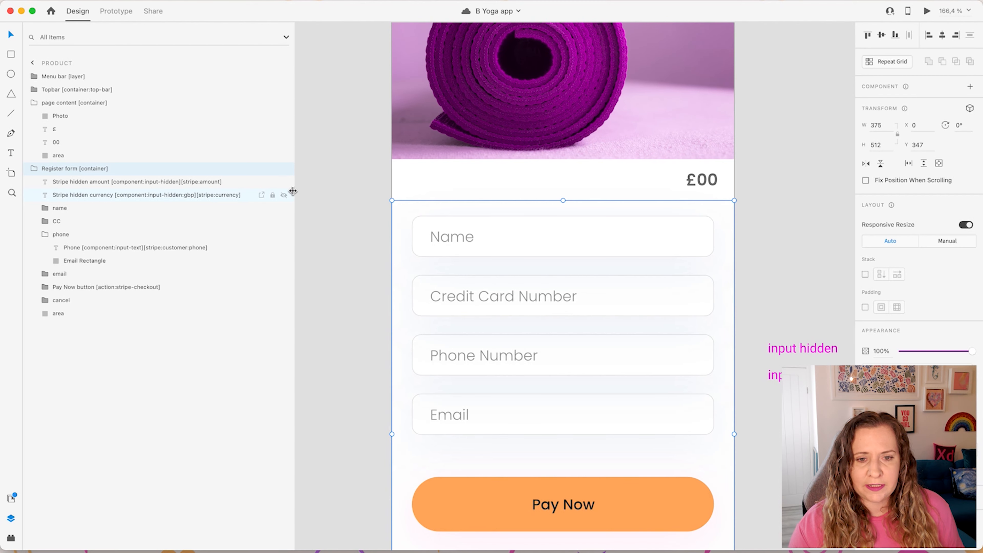
click(199, 182)
scroll(418, 382, down, 1)
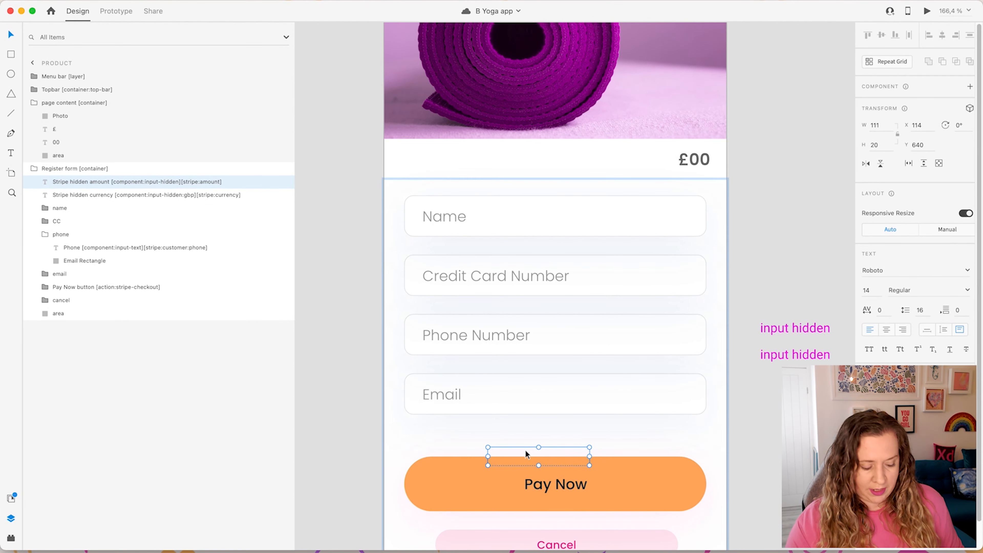
key(shift+Up)
key(shift+Up)
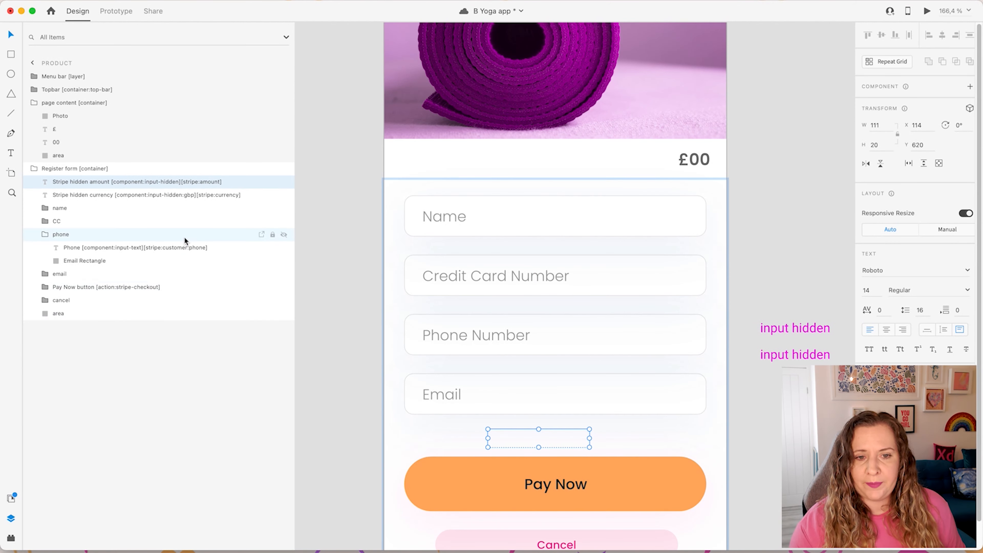
Step: Move the Stripe hidden currency layer up to Y 620 and blend its text into the form's background
click(184, 195)
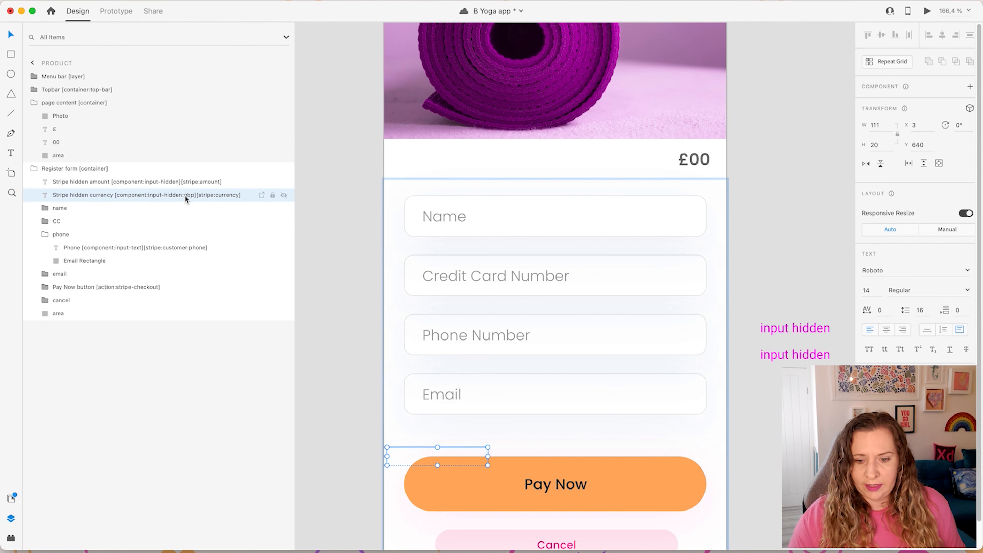
key(shift+Up)
key(shift+Up)
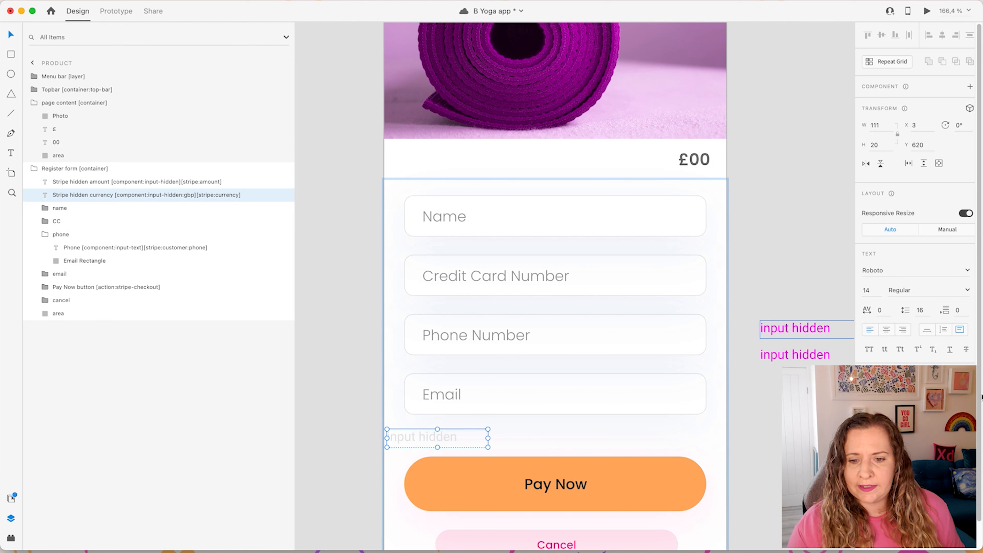
drag(886, 394, 864, 394)
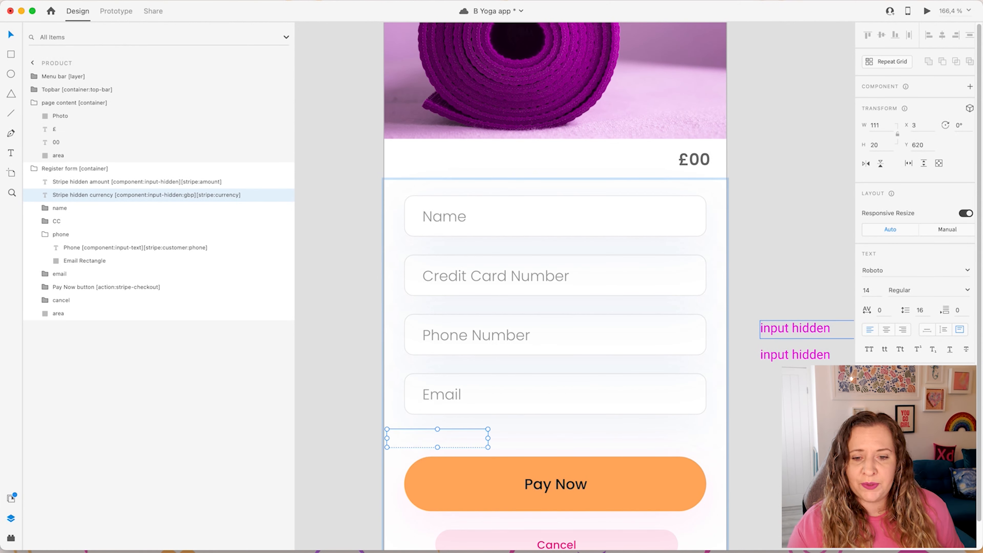
Step: Try eur as the currency in the Stripe hidden currency layer's component tag, and restore it to gbp
double_click(188, 195)
double_click(189, 195)
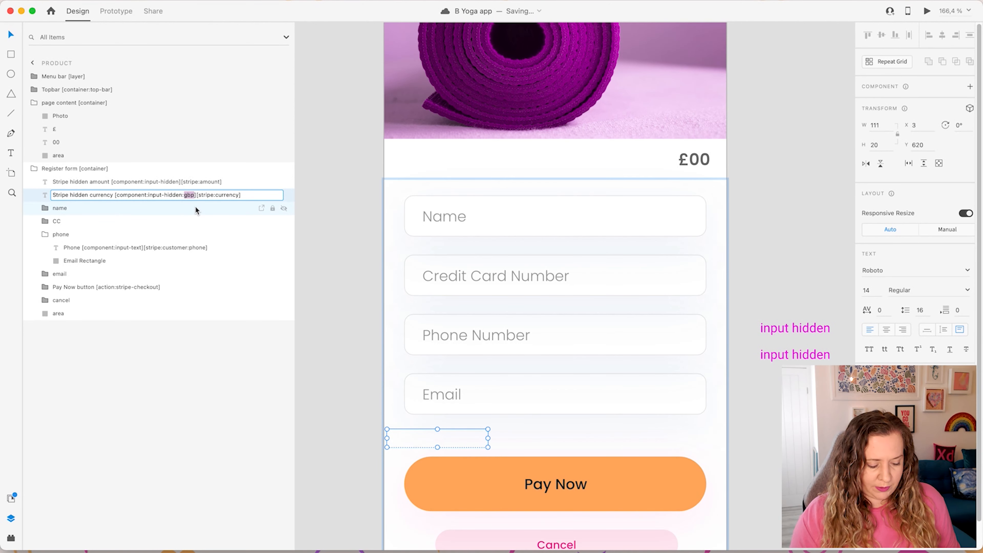
text(eur)
key(BackSpace)
key(BackSpace)
key(BackSpace)
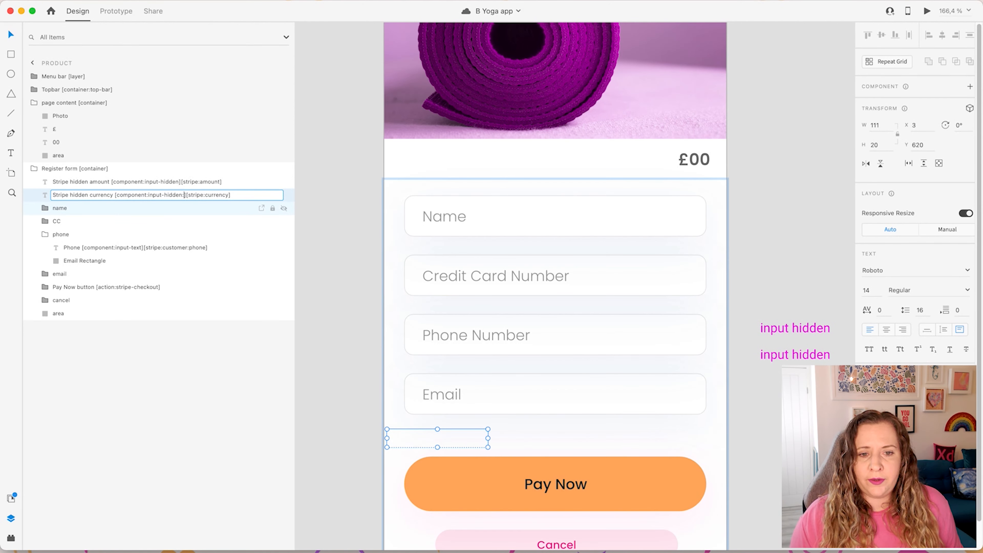
text(gb)
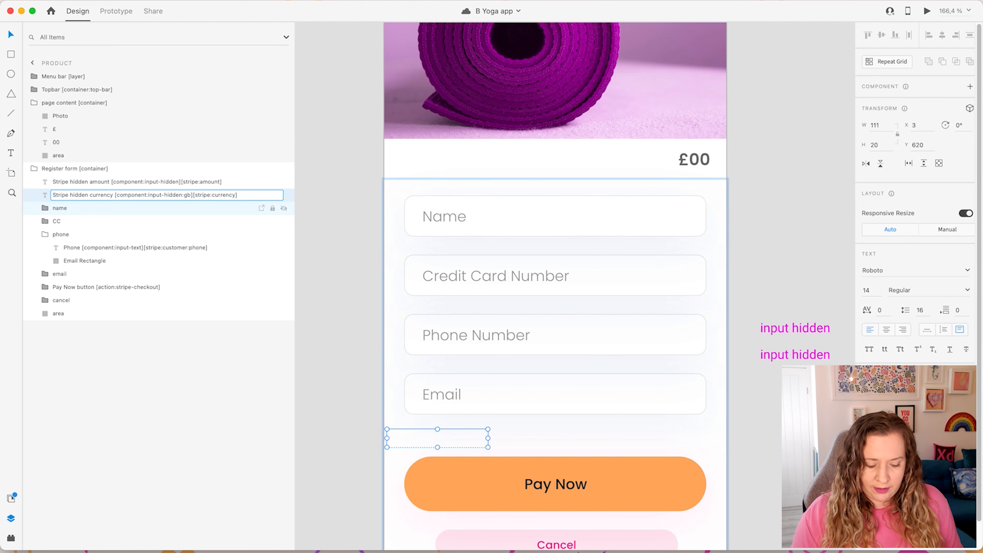
text(p)
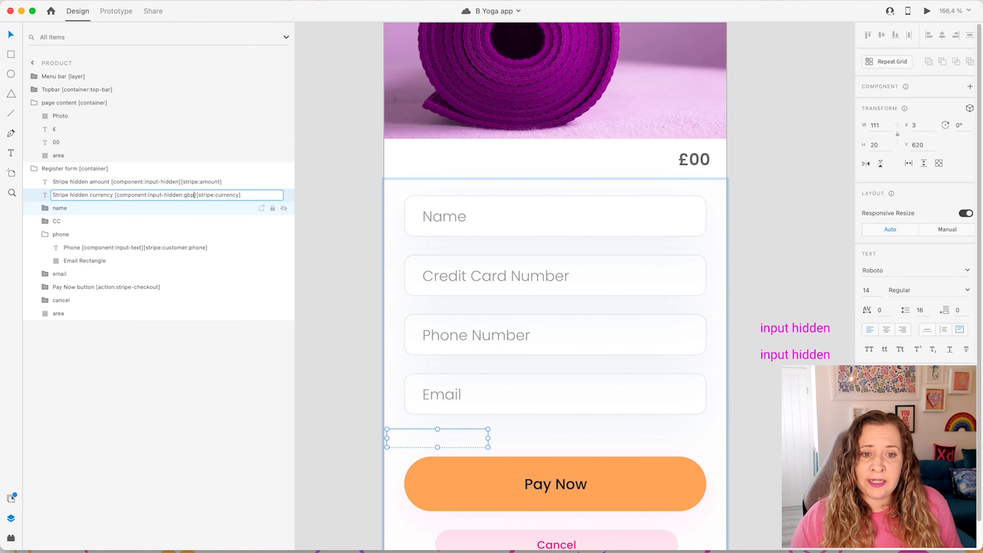
key(Return)
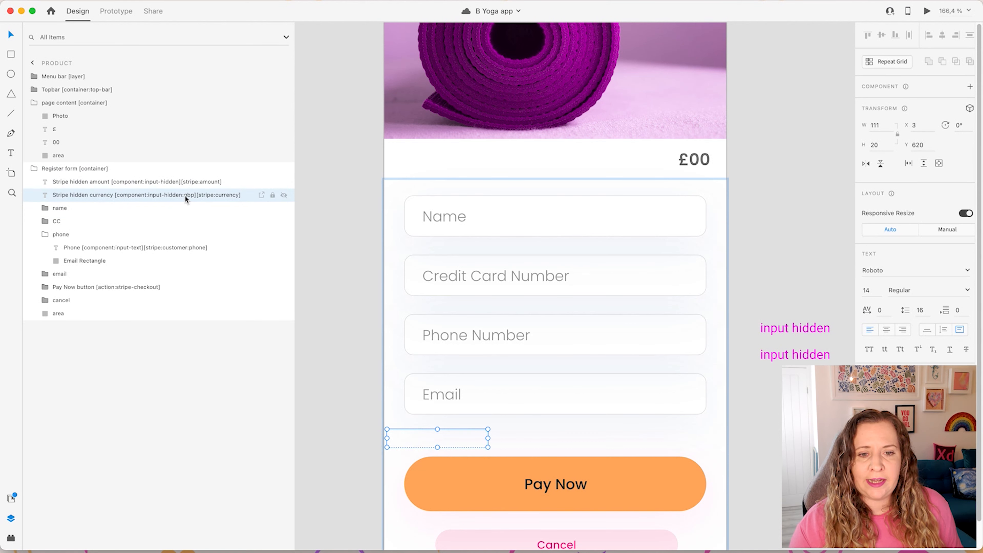
Step: Compare the Register form's hidden amount and currency layers with the hidden input copies on the pasteboard
click(167, 183)
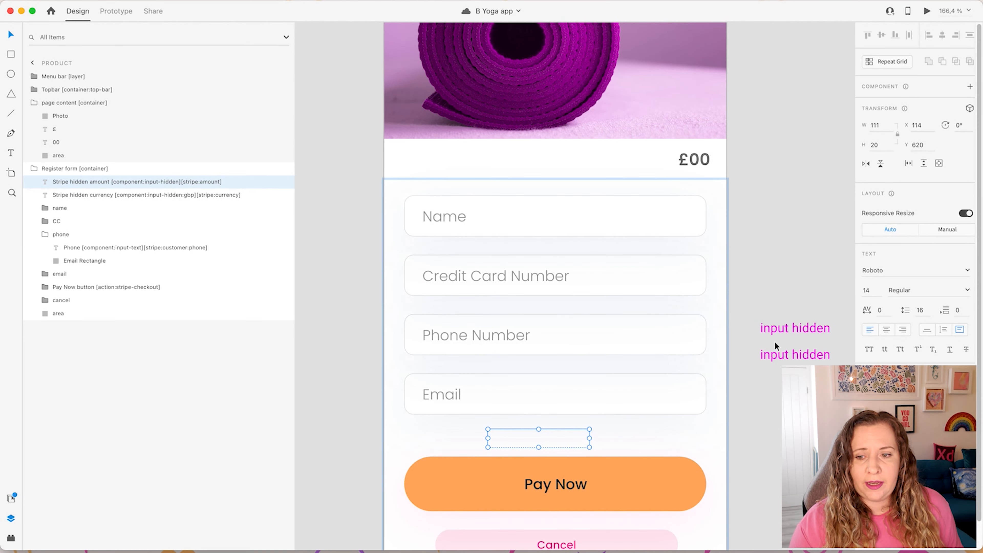
click(780, 332)
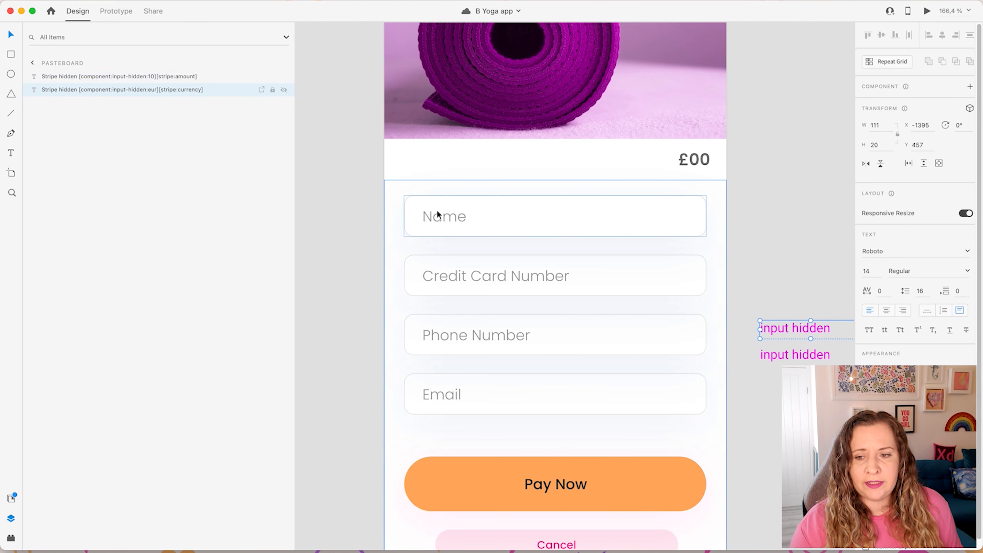
click(475, 334)
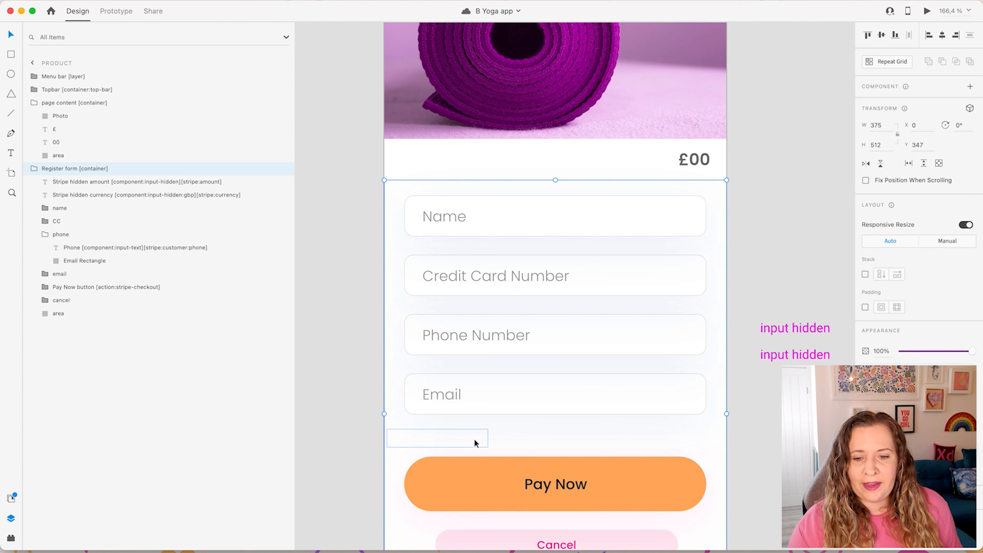
click(167, 186)
shift+click(166, 194)
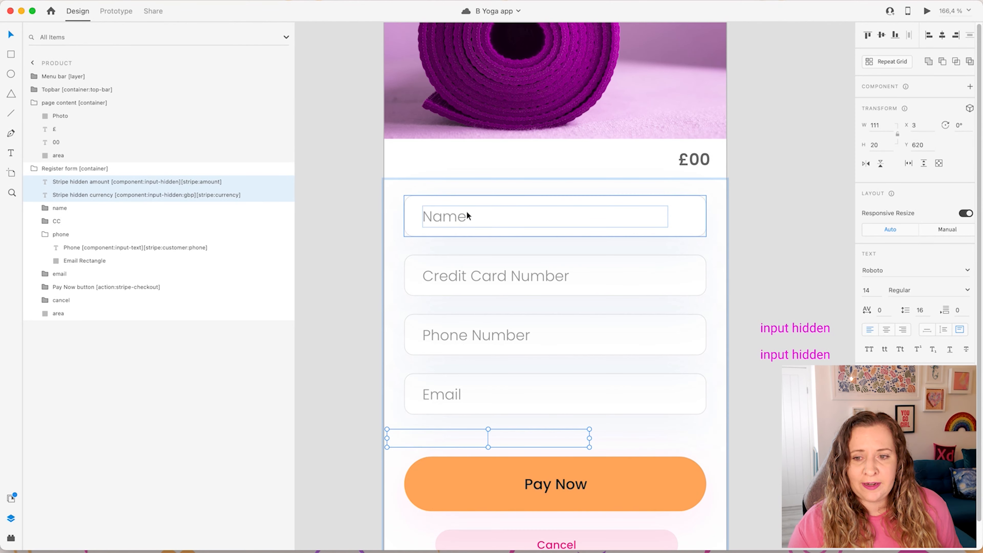
Step: Expand the name and CC groups in the Register form and inspect the name field's rectangle and tagged text layer
scroll(466, 211, down, 1)
scroll(467, 214, right, 1)
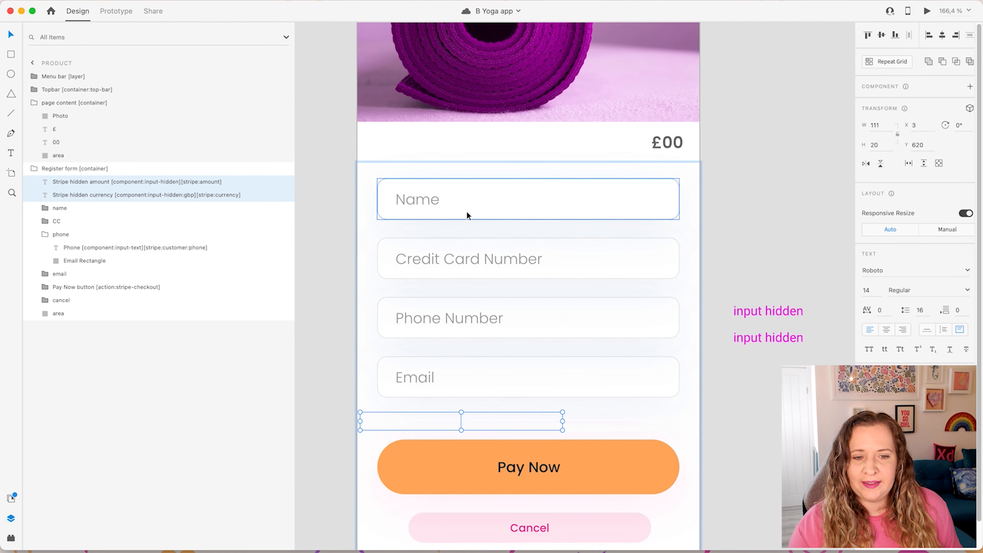
click(441, 205)
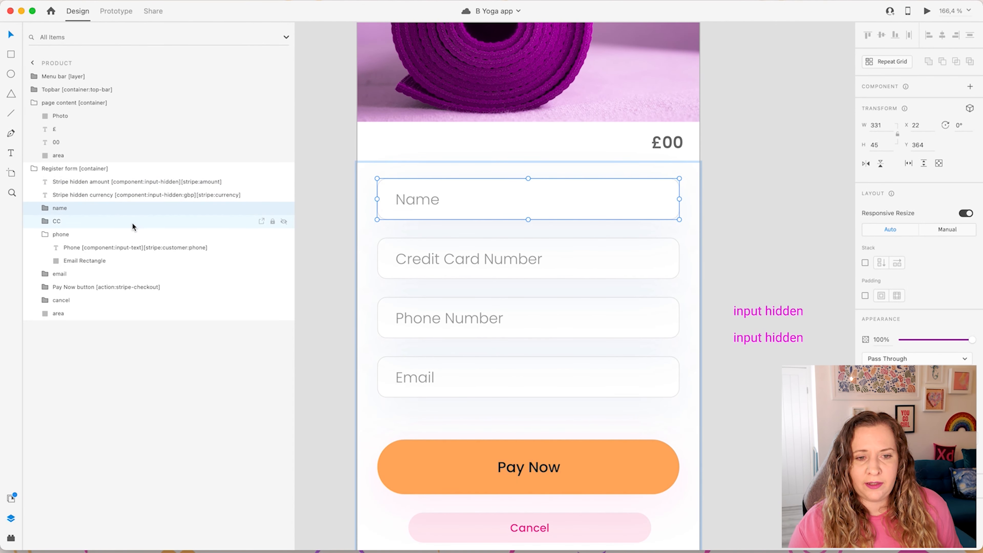
click(49, 208)
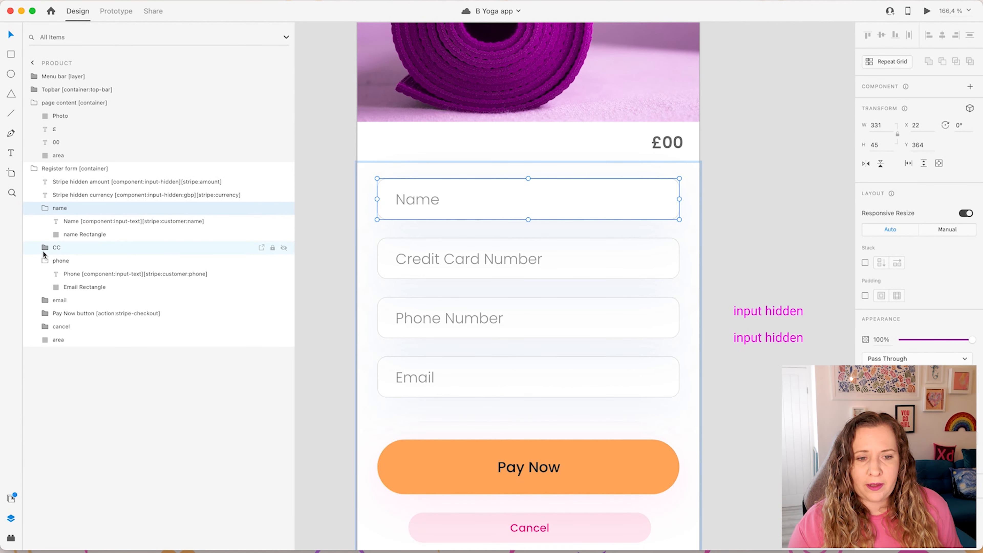
click(43, 250)
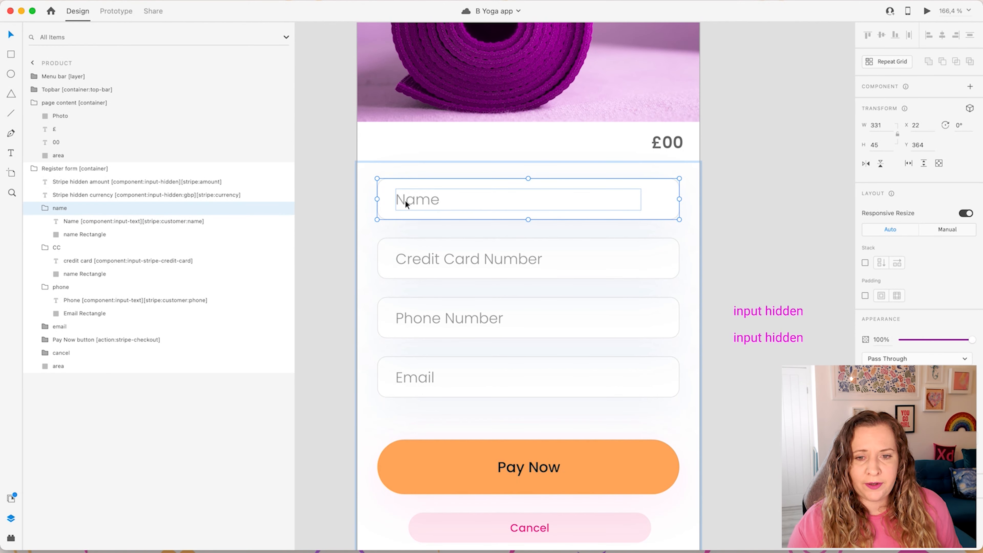
click(127, 234)
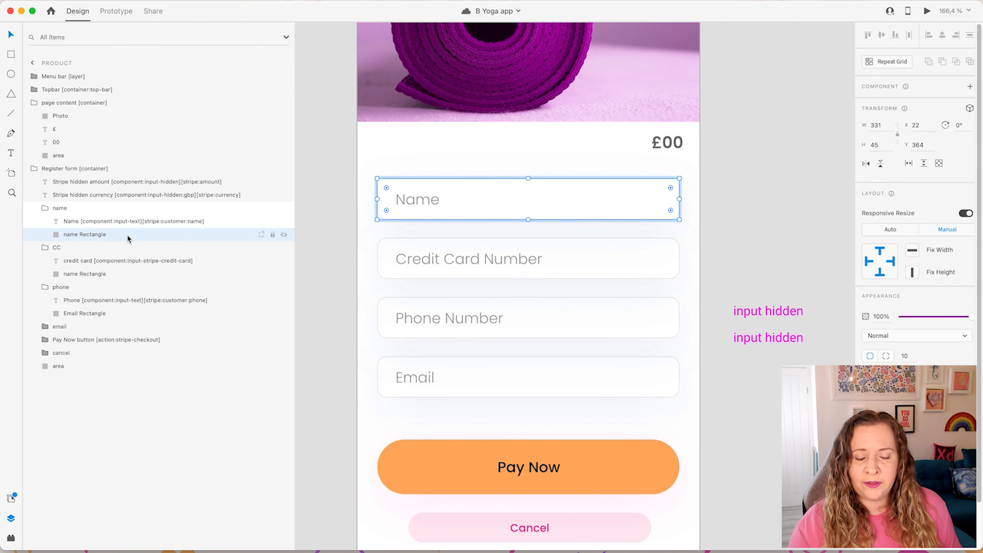
click(144, 224)
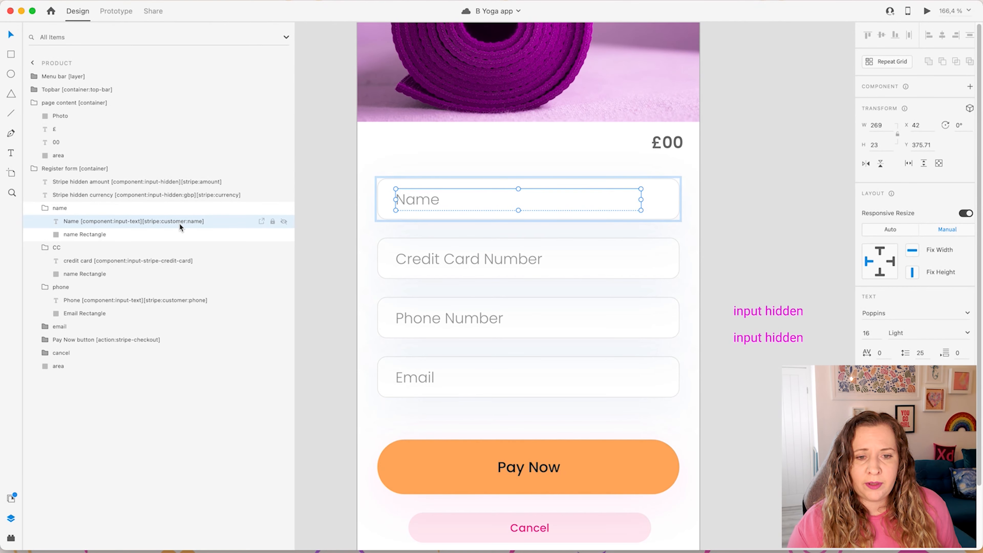
Step: Check the customer name field's tag in the Notion Payments table and return to the Product artboard in Adobe XD
key(ctrl+Left)
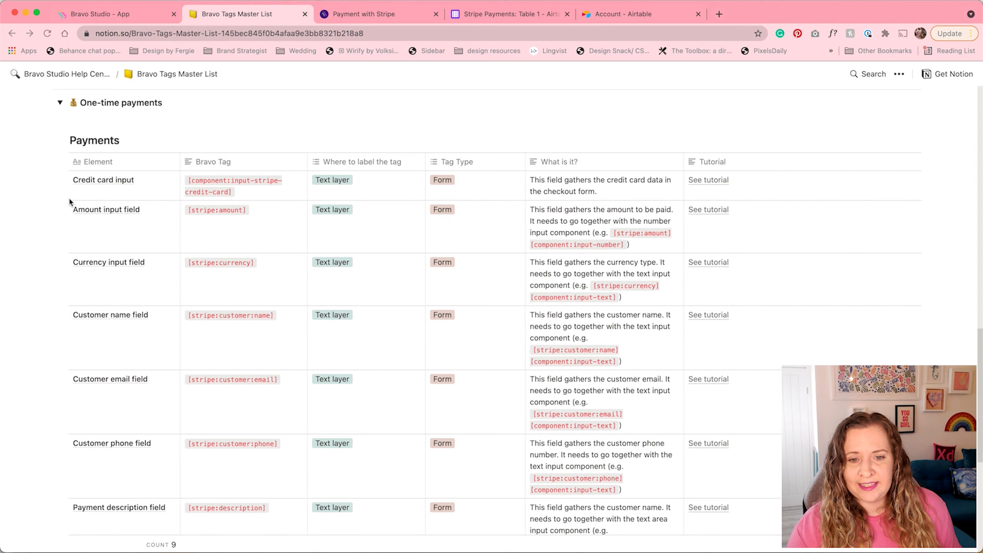
scroll(69, 198, down, 2)
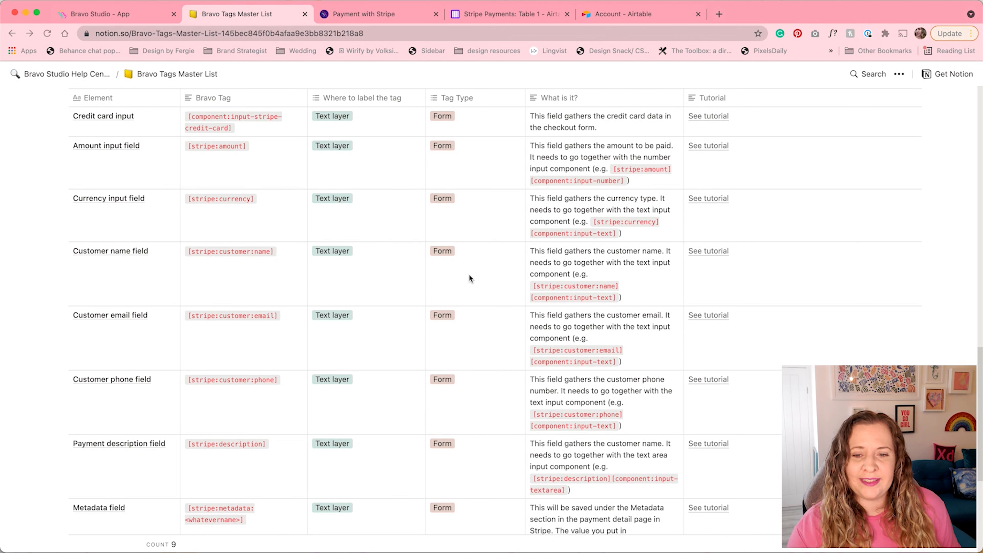
key(ctrl+Right)
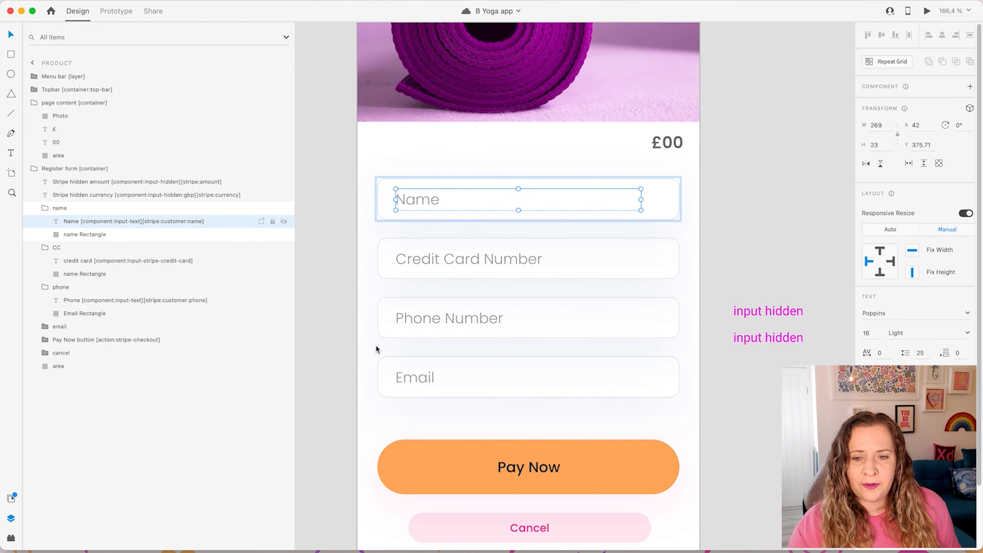
Step: Check the credit card input tag in the Notion Payments table, and inspect the credit card field's text layer and rectangle in Adobe XD
key(ctrl+Left)
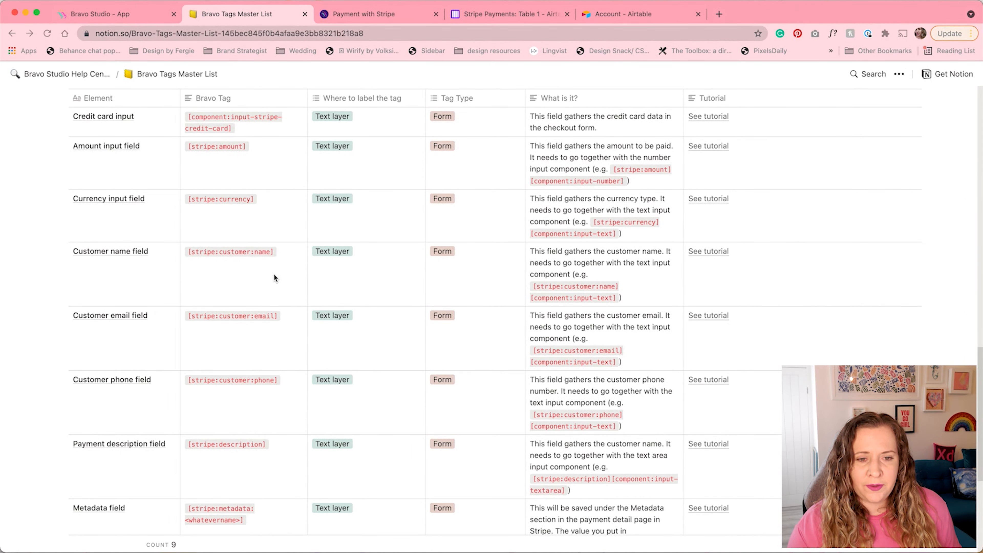
scroll(224, 189, up, 1)
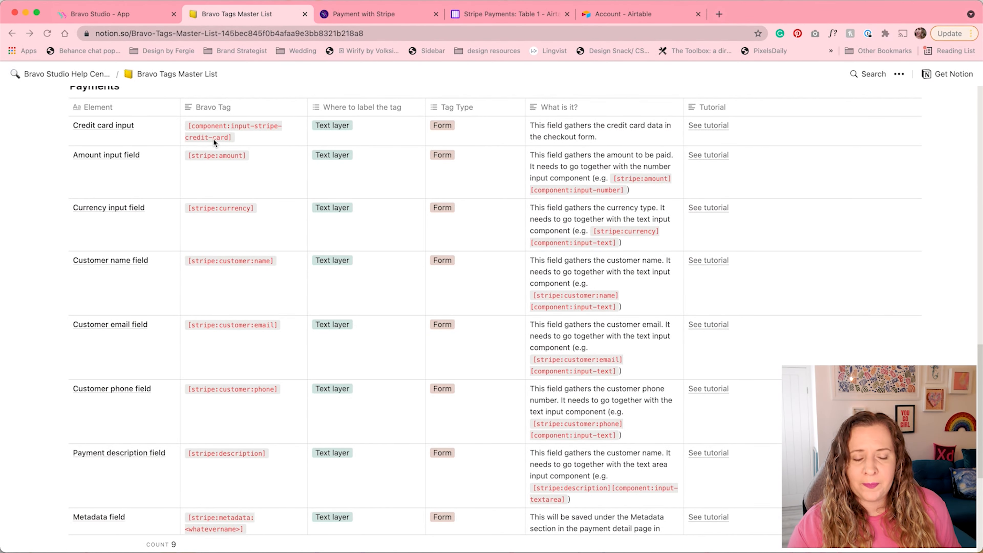
key(ctrl+Right)
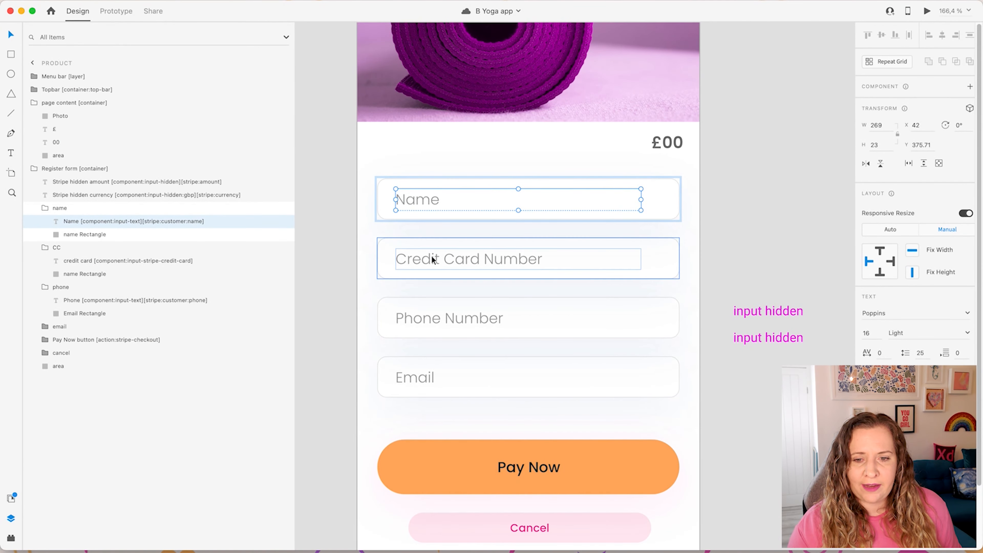
click(431, 256)
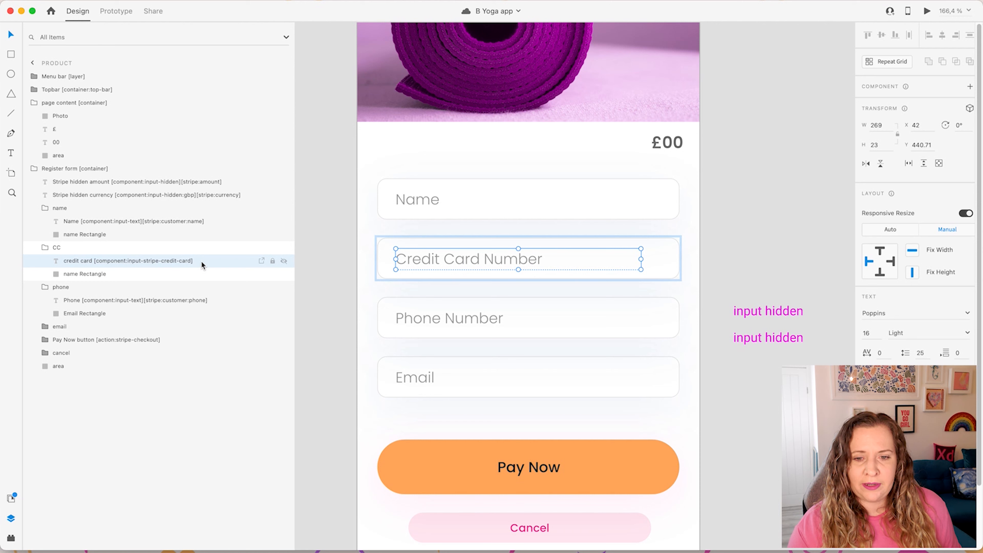
click(209, 248)
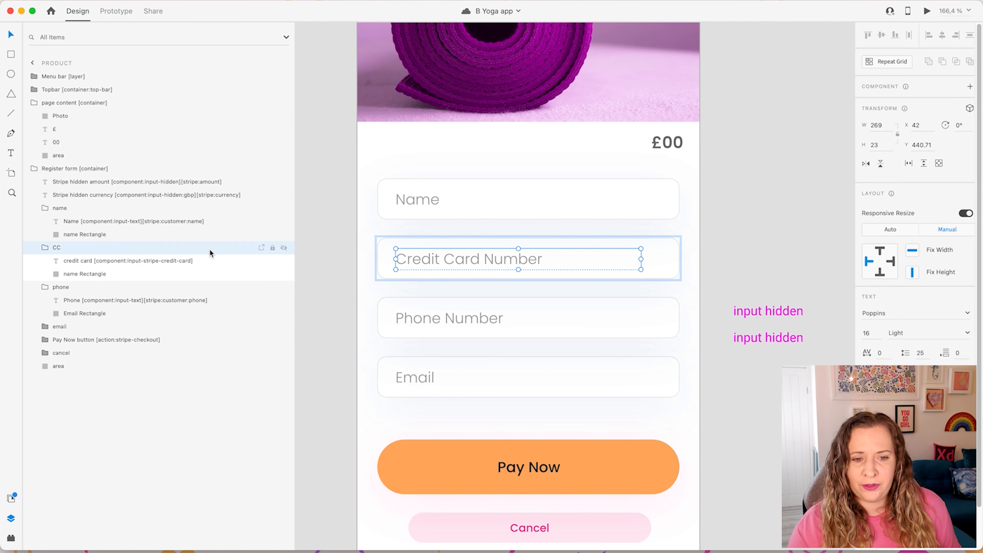
click(206, 273)
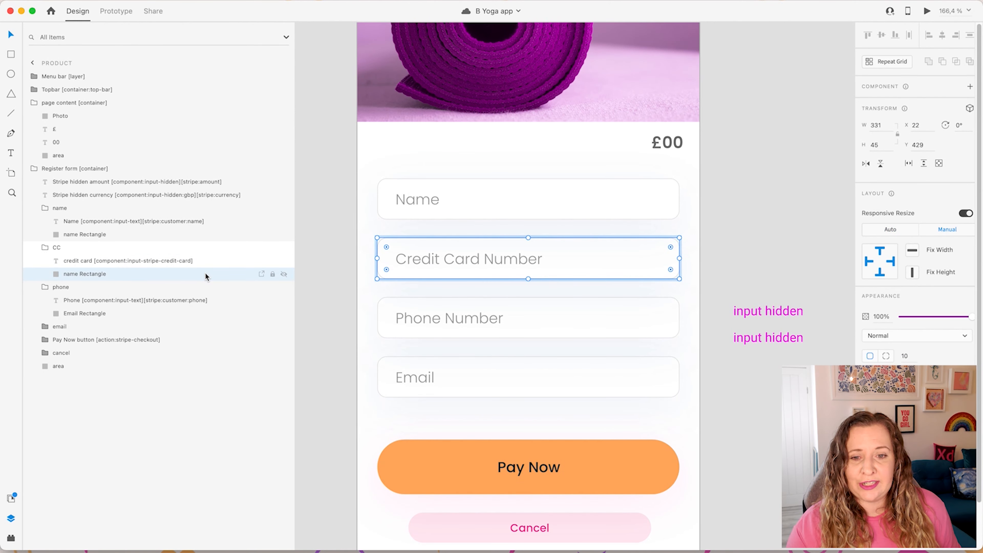
Step: Inspect the phone and email fields' tagged text layers and compare their tags with the Notion Payments table
click(417, 318)
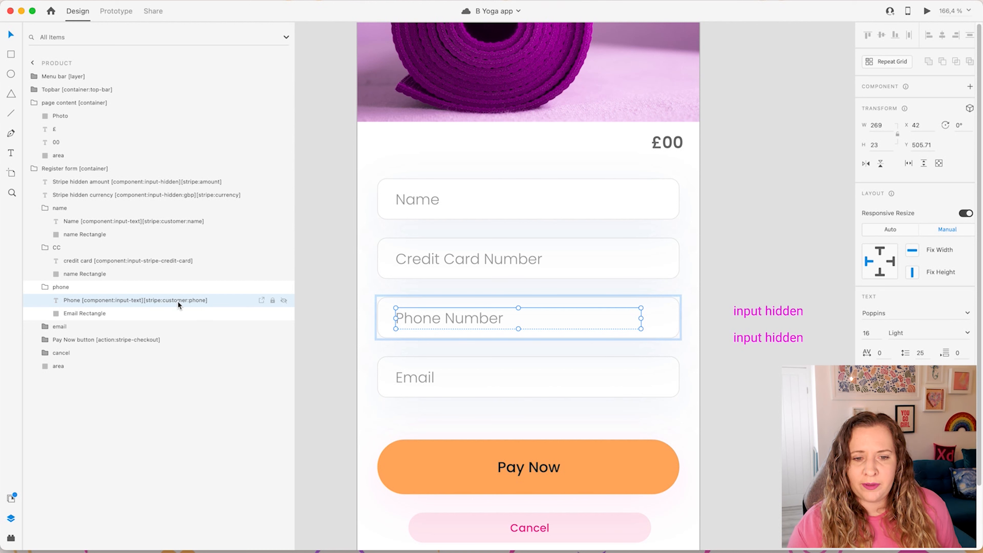
click(435, 373)
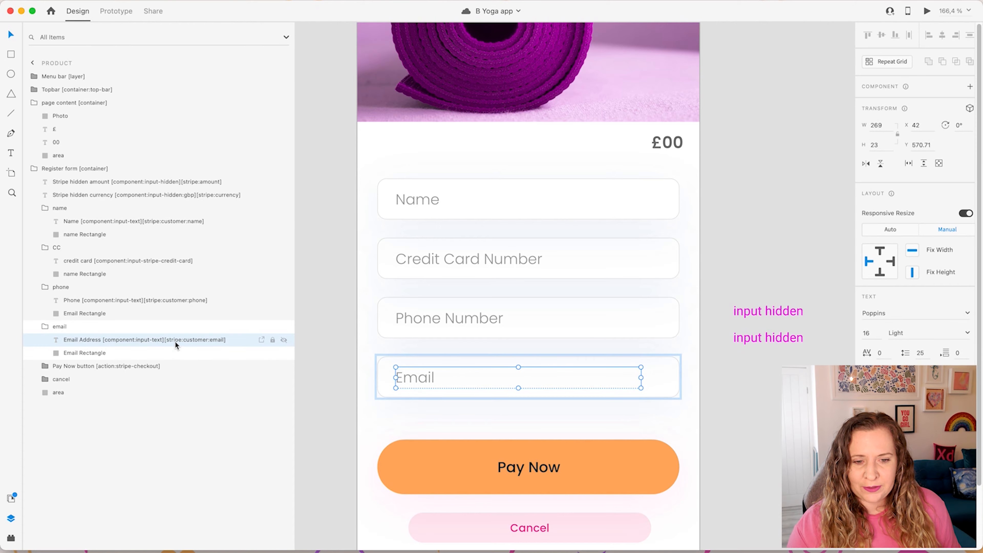
key(ctrl+Left)
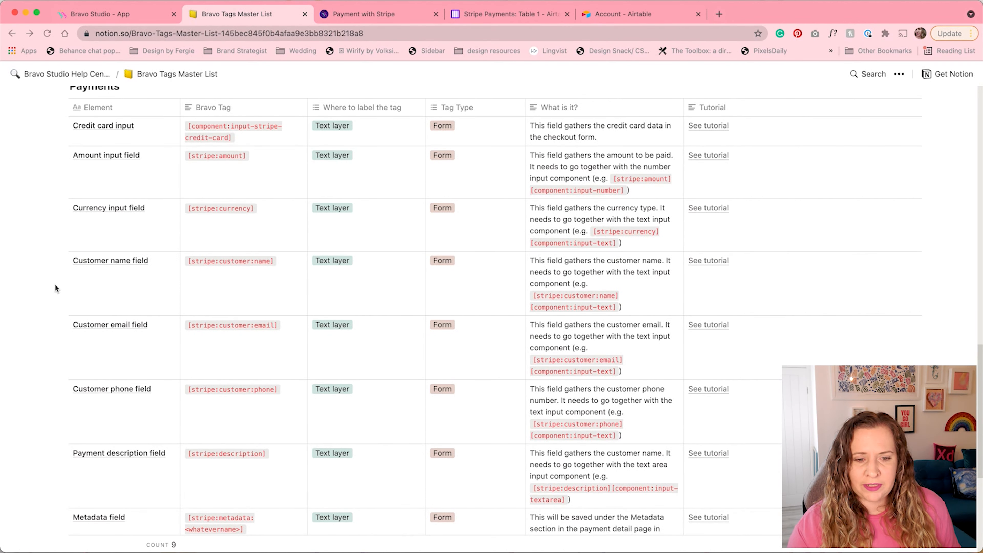
scroll(54, 286, down, 2)
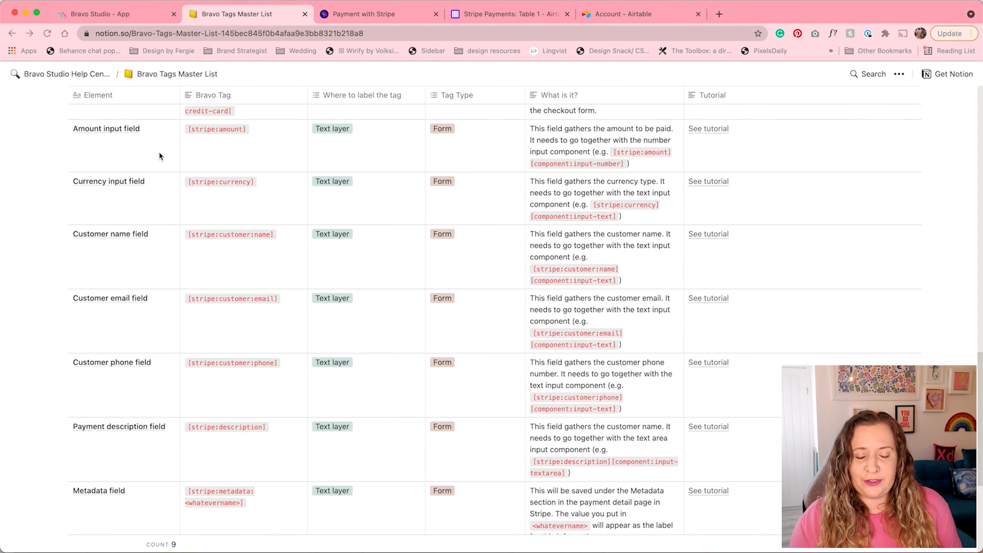
key(ctrl+Right)
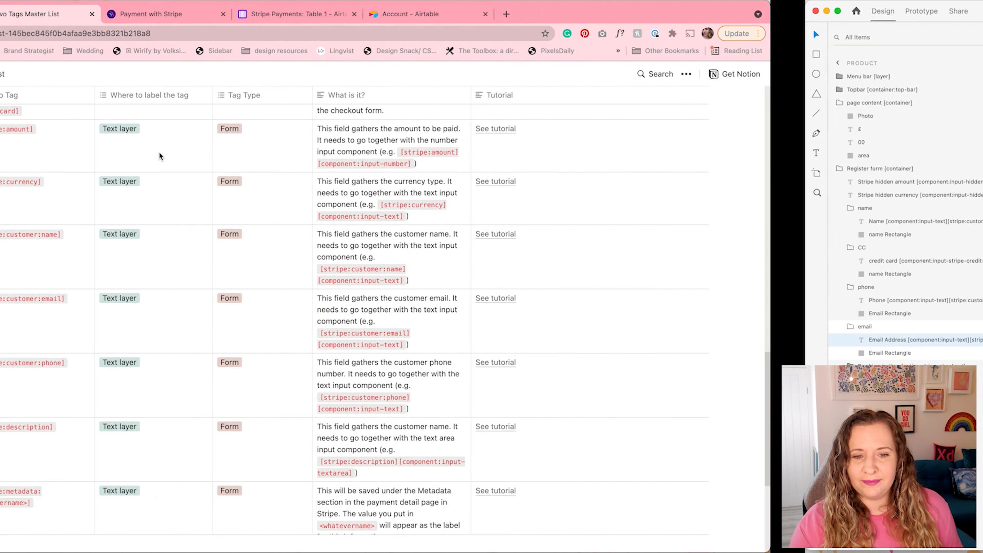
Step: Review the Product artboard's Register form container in Adobe XD, from the Name field down to the Cancel button
click(333, 310)
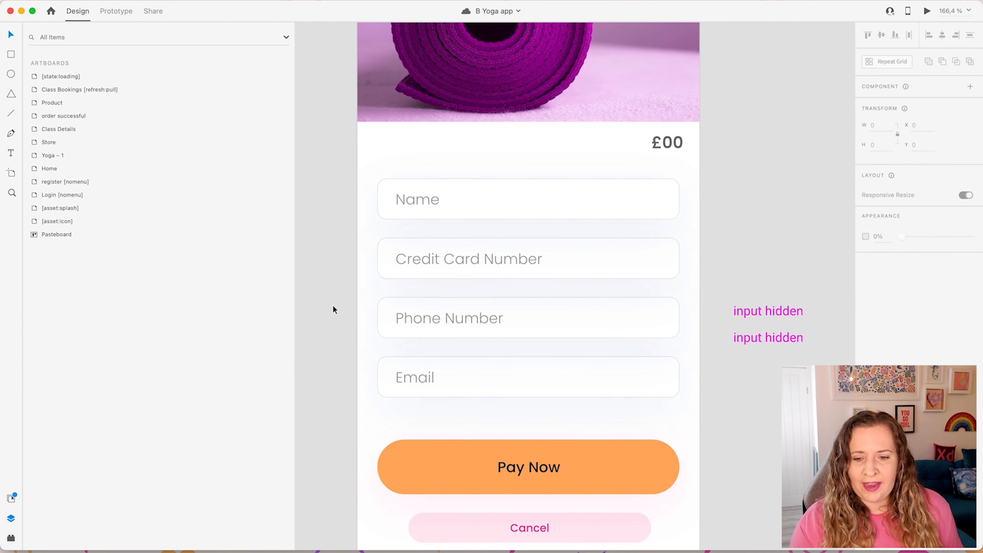
scroll(332, 310, down, 2)
scroll(333, 305, down, 3)
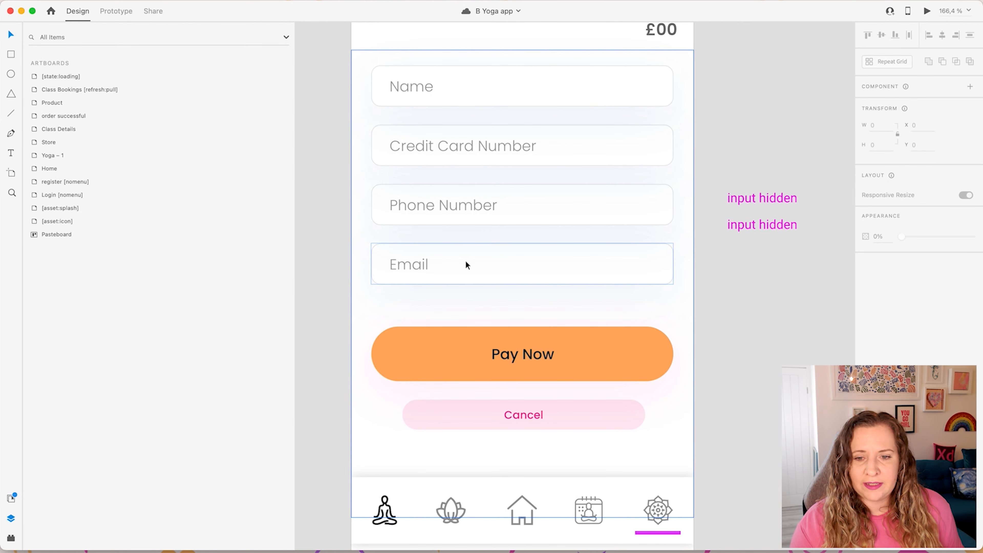
click(452, 346)
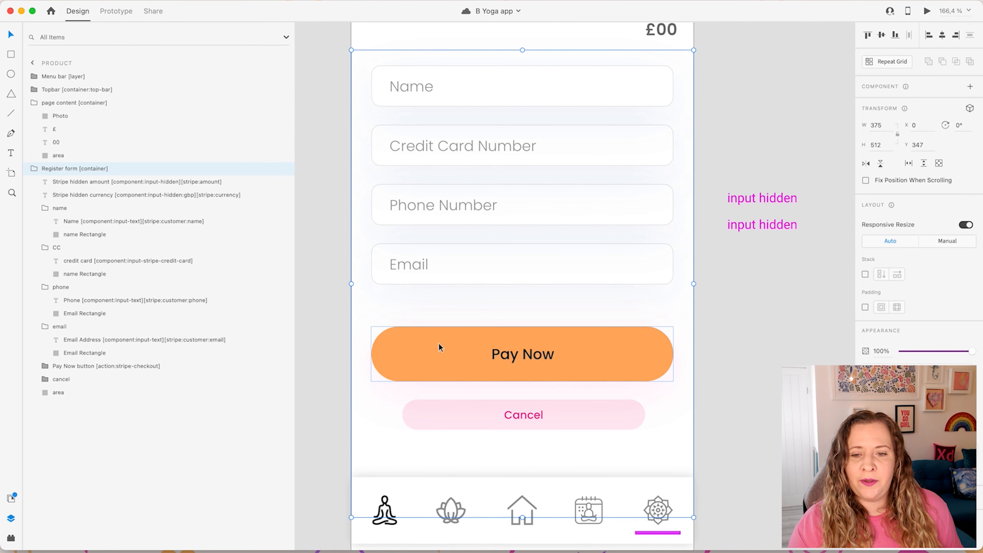
scroll(434, 353, down, 5)
scroll(434, 352, left, 1)
scroll(434, 352, up, 1)
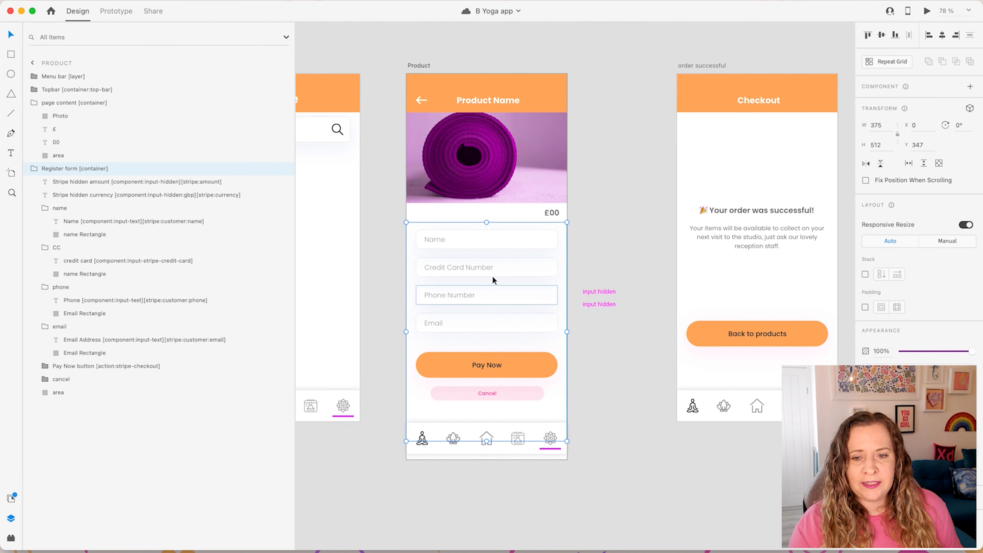
click(640, 223)
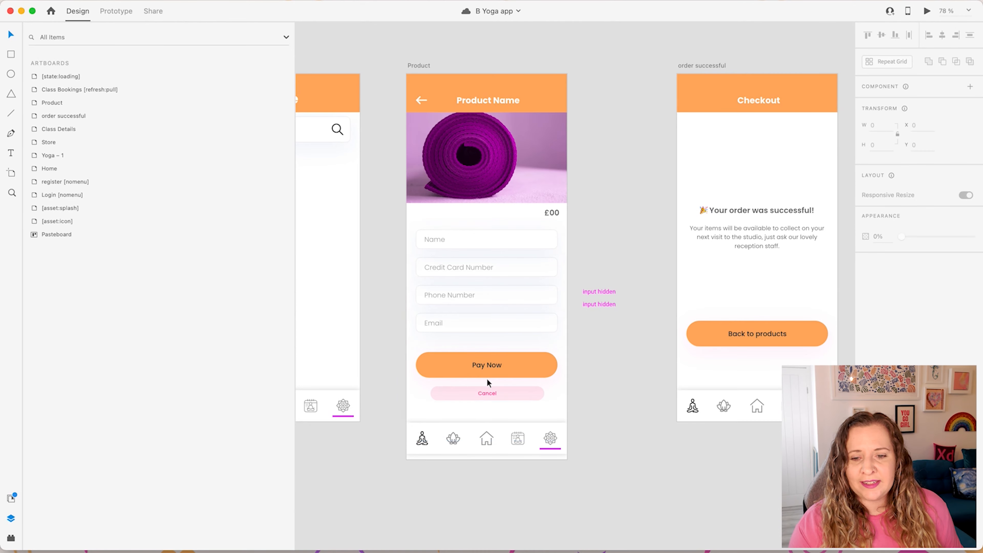
Step: Expand the Pay Now button group in the Register form and inspect its rectangle and stripe-checkout action tag
scroll(491, 370, up, 5)
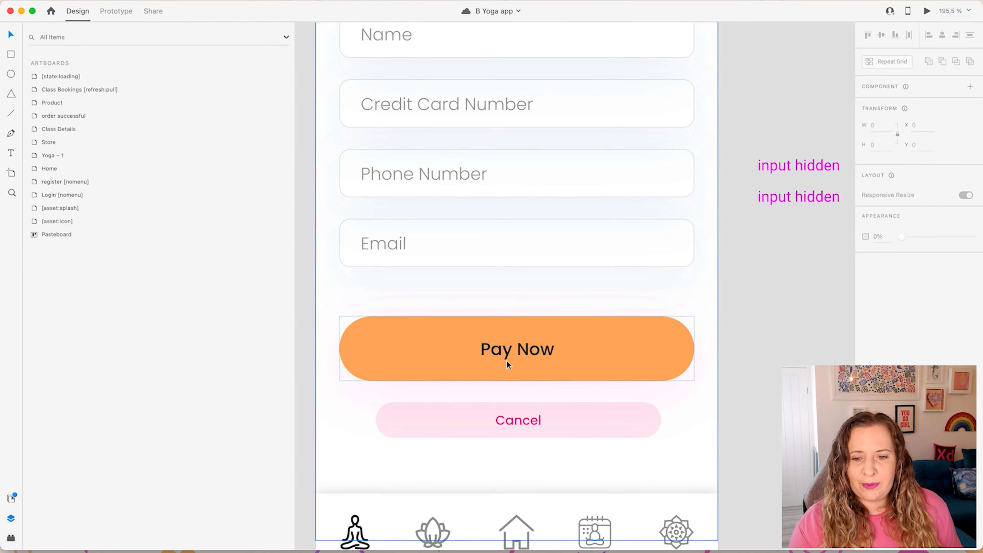
click(506, 361)
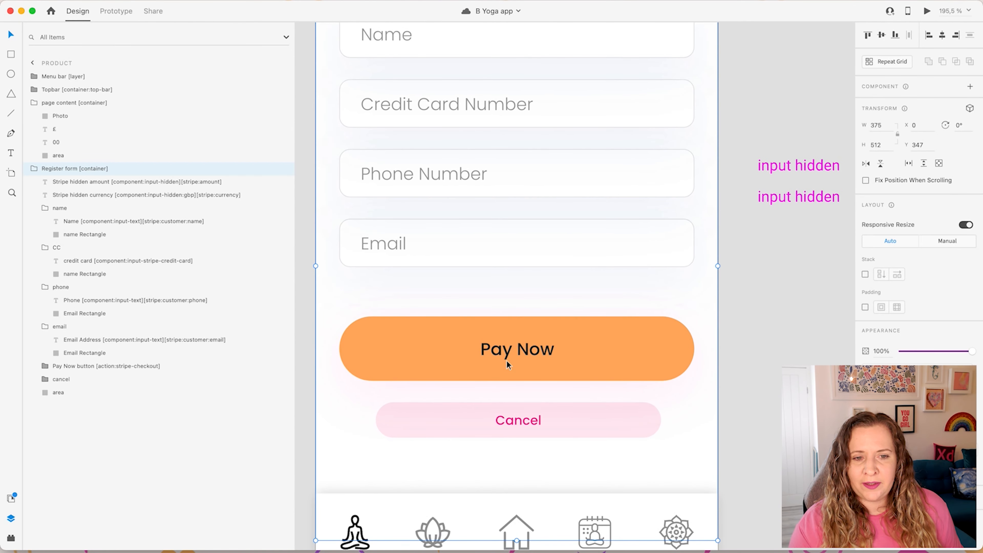
click(175, 181)
double_click(380, 358)
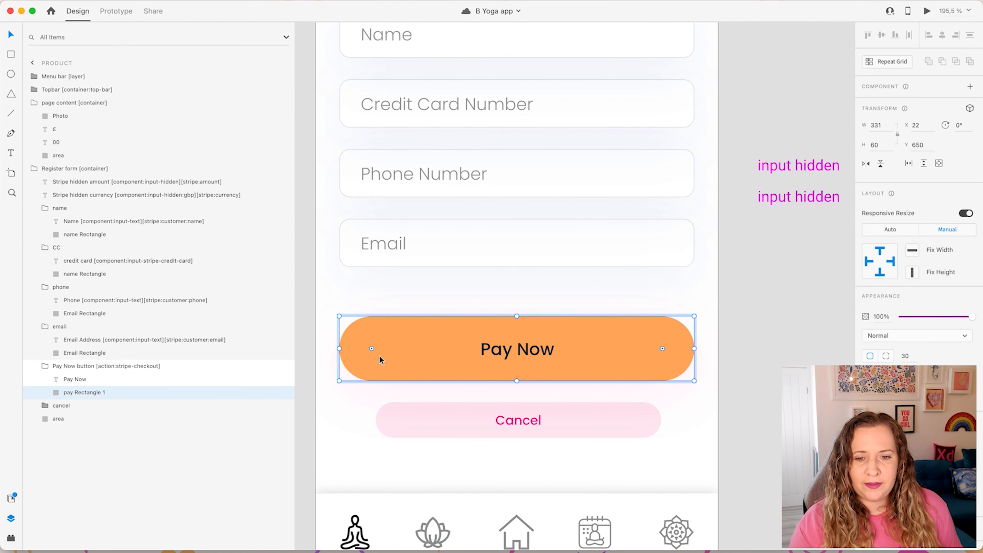
click(101, 365)
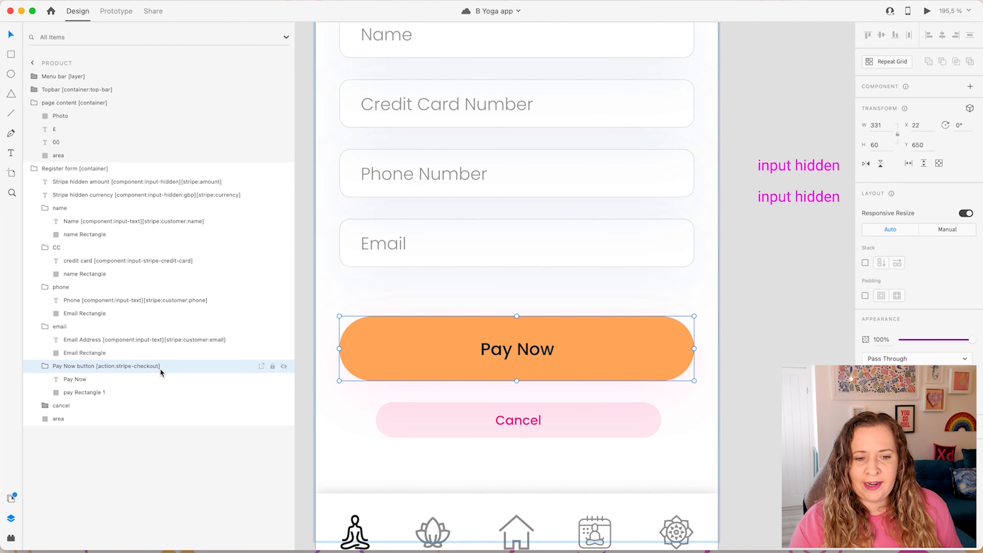
Step: Look up the Checkout action tag in the Notion Payments table and return to the Product artboard in Adobe XD
key(super+Tab)
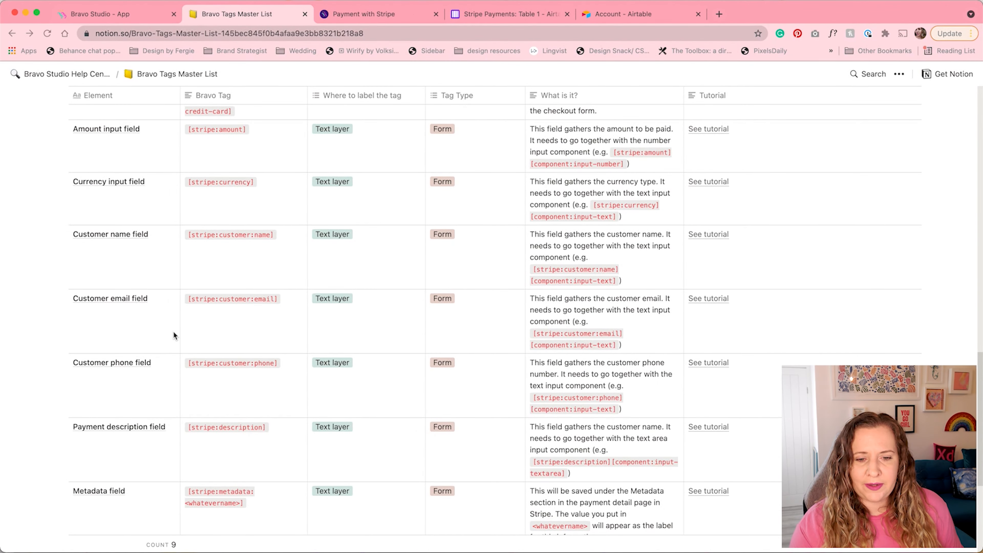
scroll(174, 332, up, 3)
scroll(173, 332, down, 5)
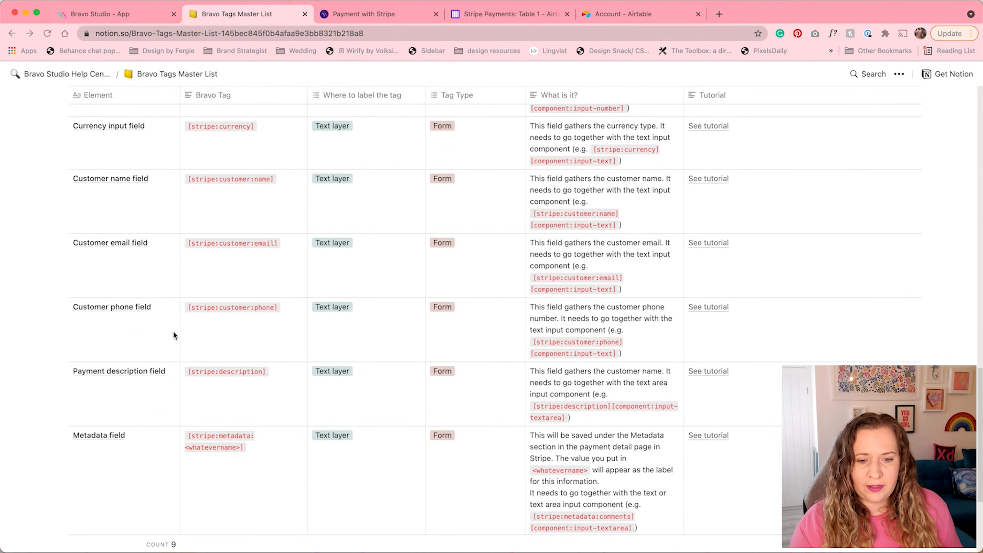
scroll(173, 333, down, 3)
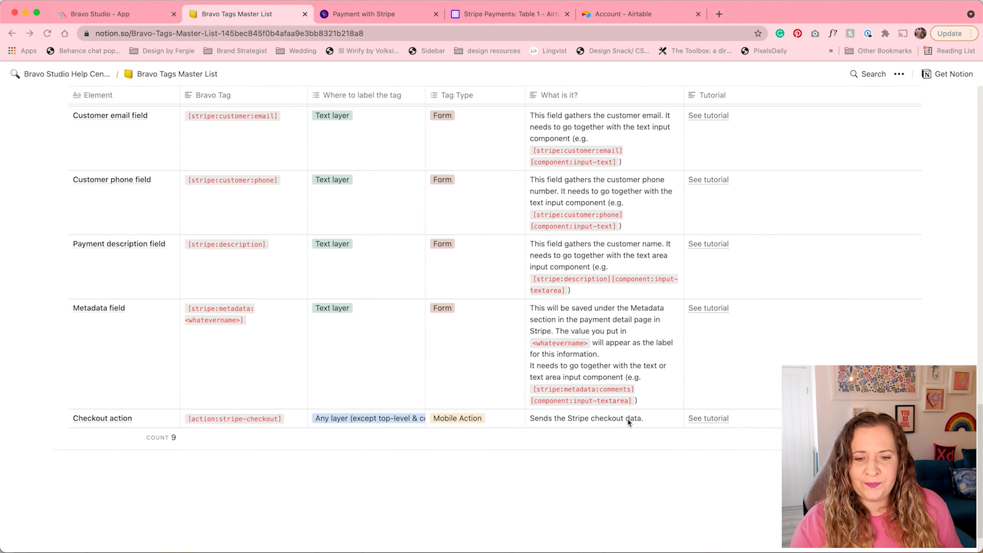
key(ctrl+Right)
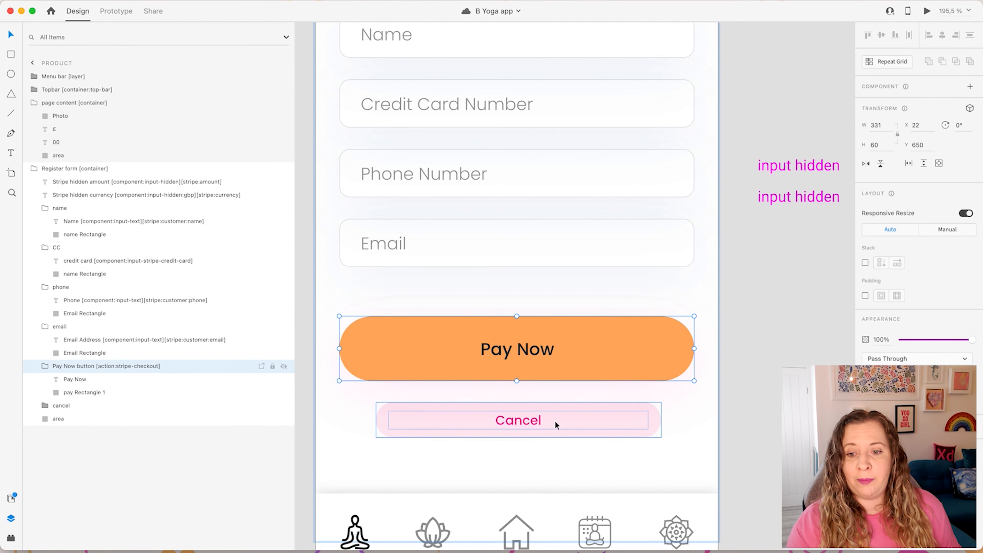
Step: Examine the order successful artboard and the layers of its Back to products button
scroll(554, 421, down, 10)
scroll(553, 427, right, 8)
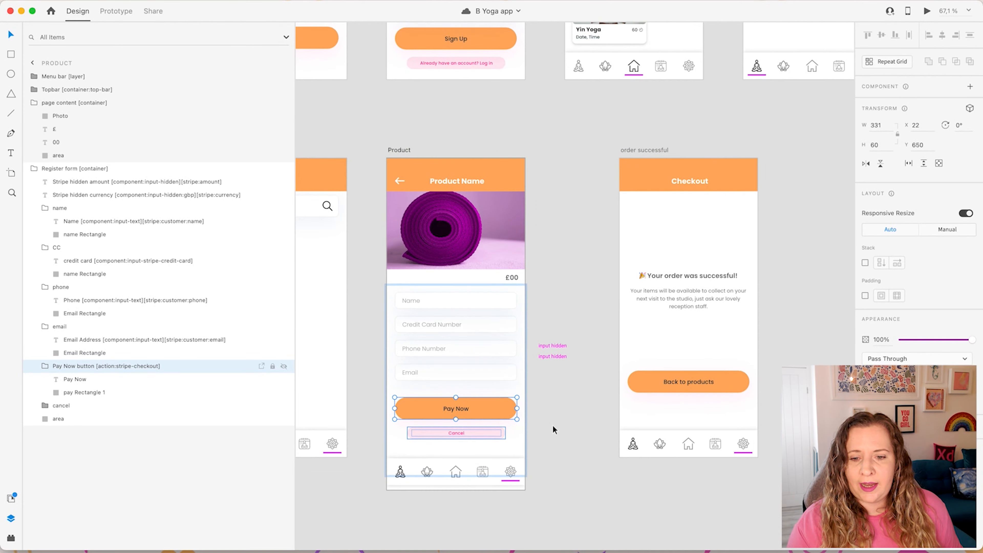
click(693, 325)
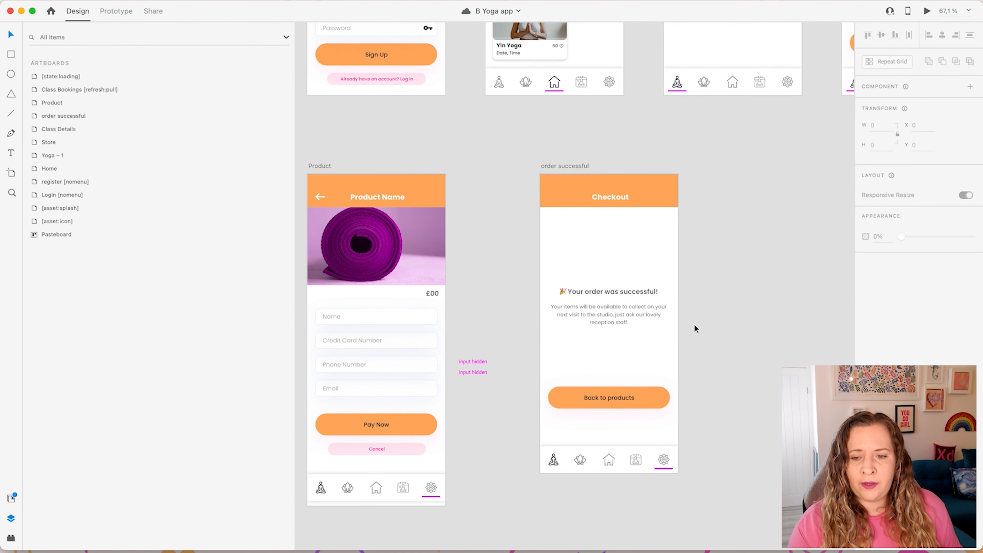
scroll(695, 325, up, 5)
scroll(695, 325, down, 2)
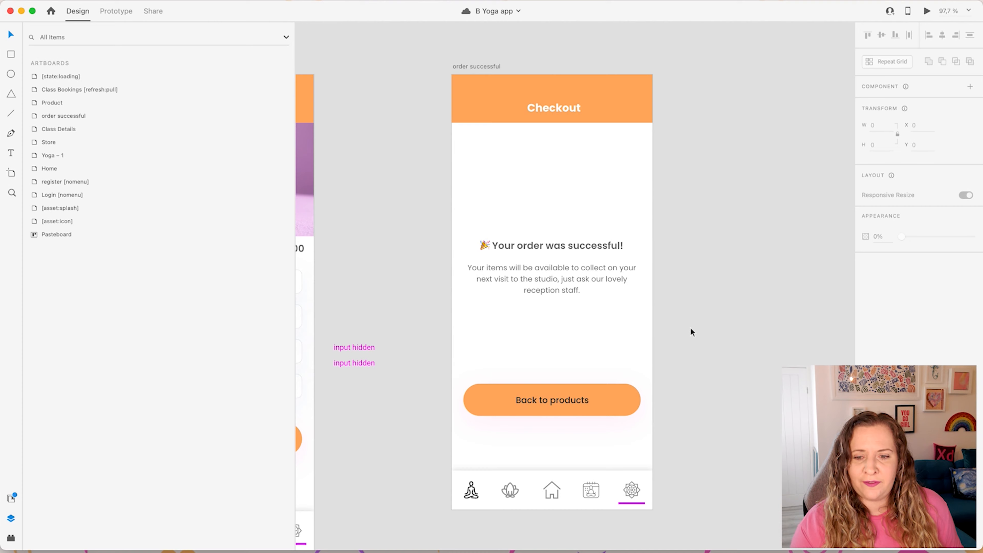
click(547, 402)
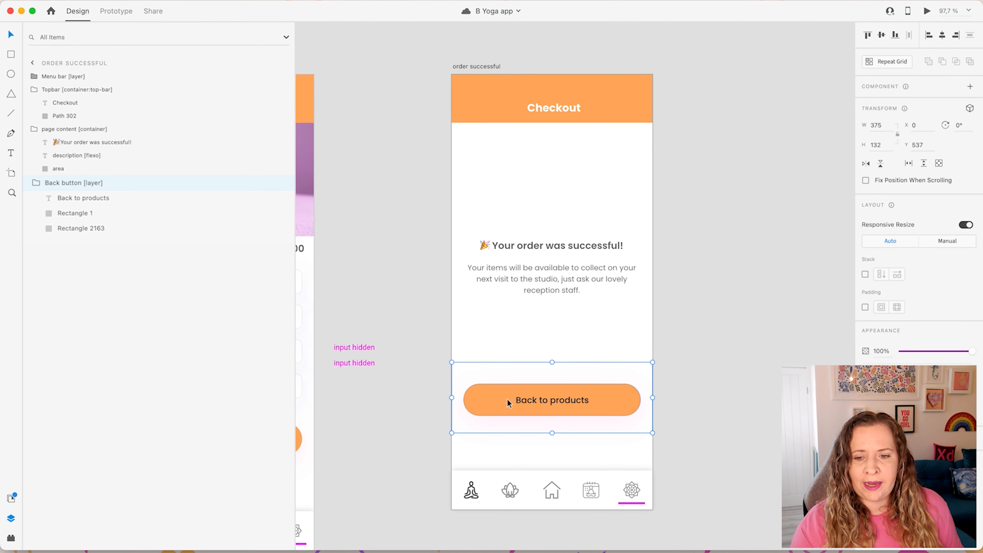
Step: Switch to Prototype mode and link the Store card's product photo to the Product artboard with a tap-triggered transition
scroll(451, 410, down, 5)
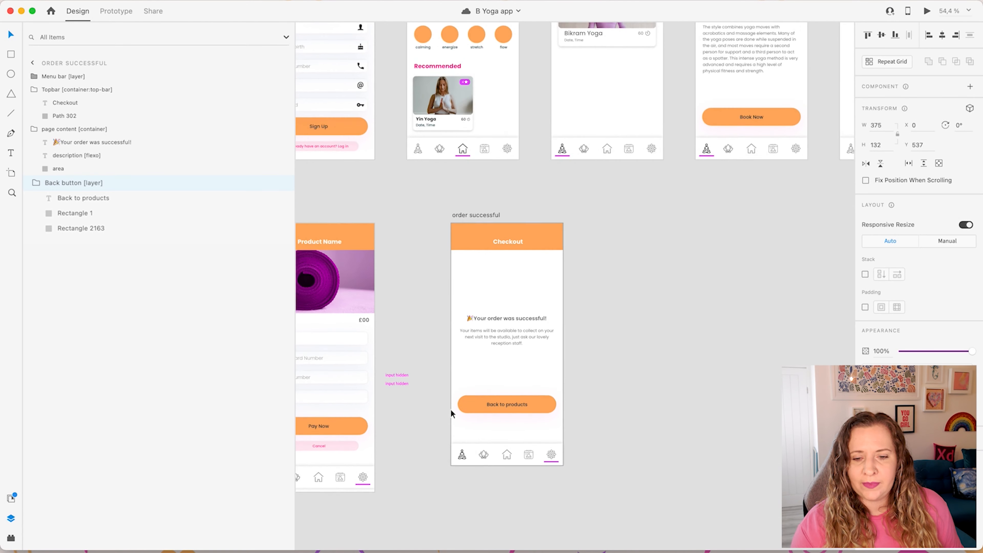
scroll(451, 410, left, 4)
scroll(451, 410, left, 3)
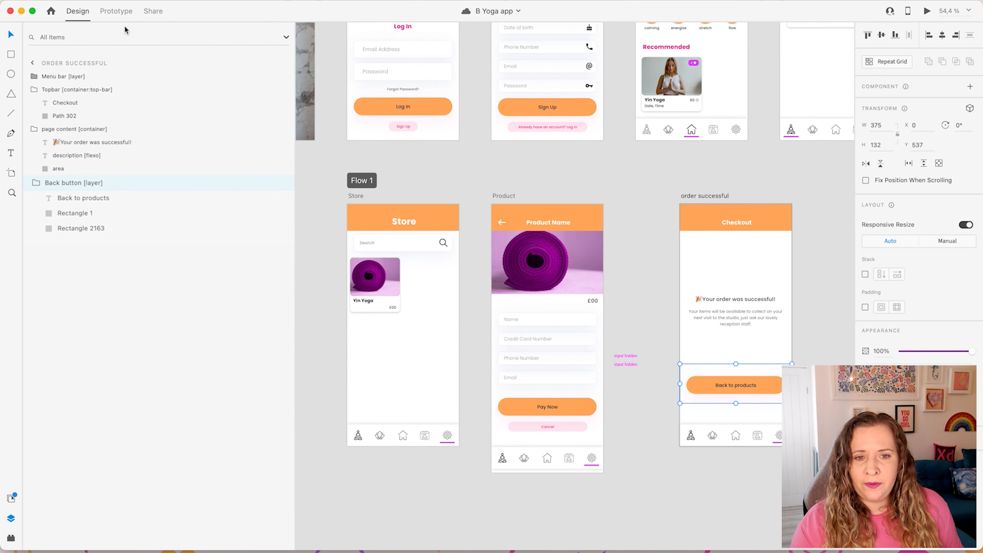
click(117, 11)
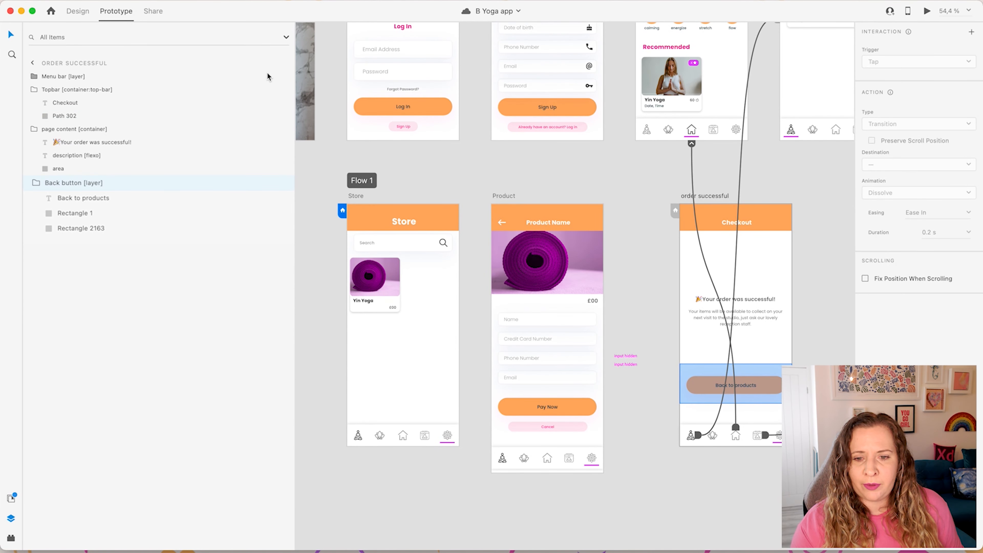
click(389, 289)
scroll(384, 274, up, 4)
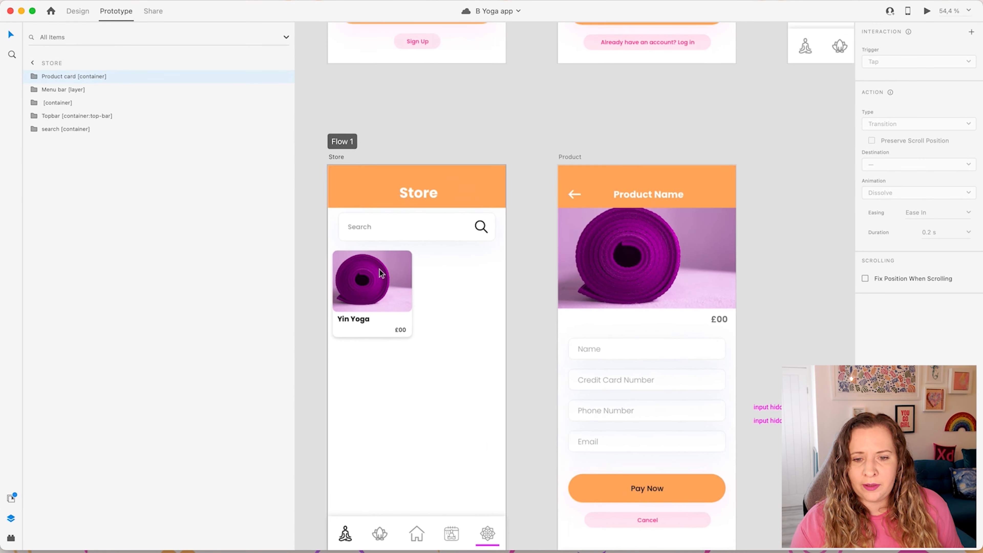
drag(415, 282, 596, 182)
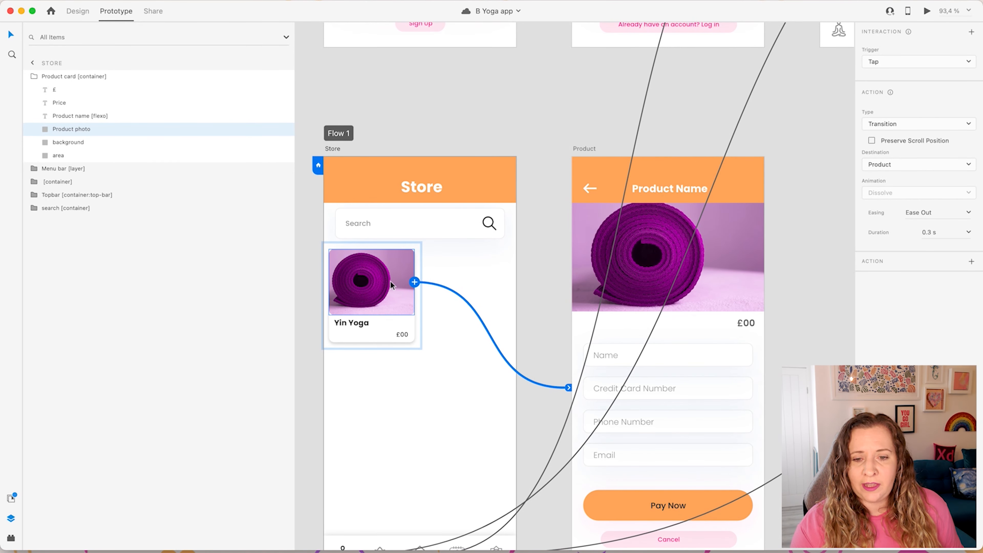
scroll(390, 281, up, 2)
scroll(391, 281, down, 3)
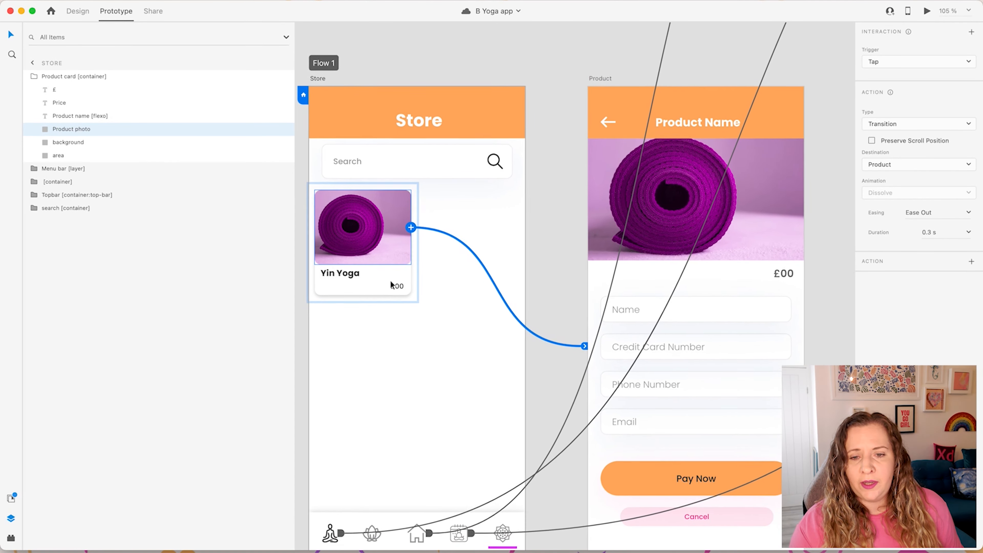
scroll(390, 280, down, 2)
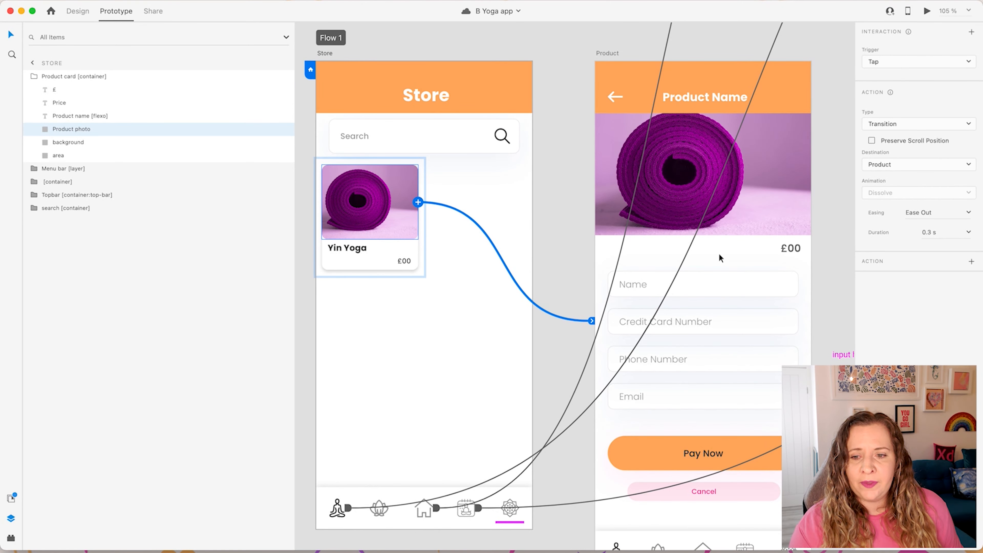
Step: Examine the Product artboard's payment form and its prototype links to and from the other artboards
scroll(719, 254, right, 3)
scroll(719, 254, down, 1)
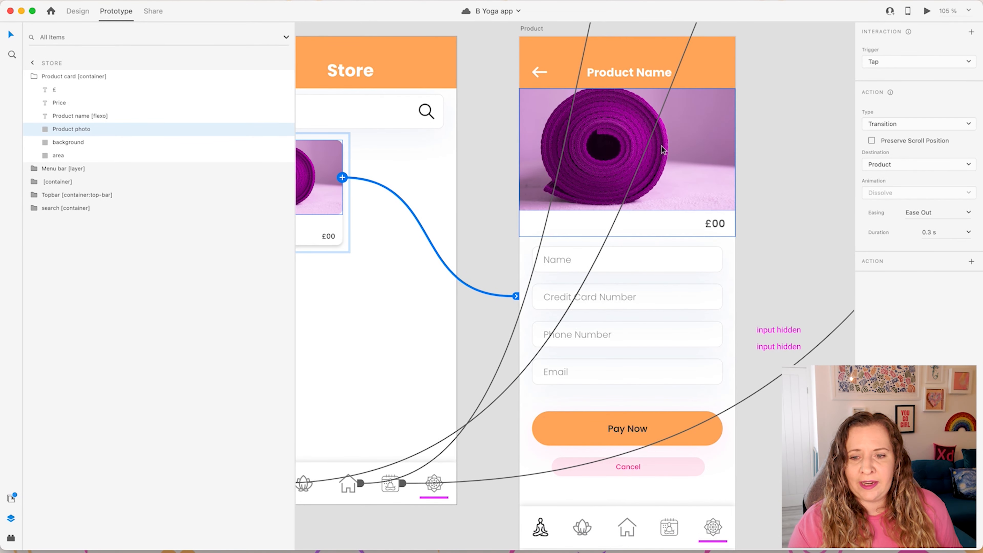
scroll(624, 262, down, 5)
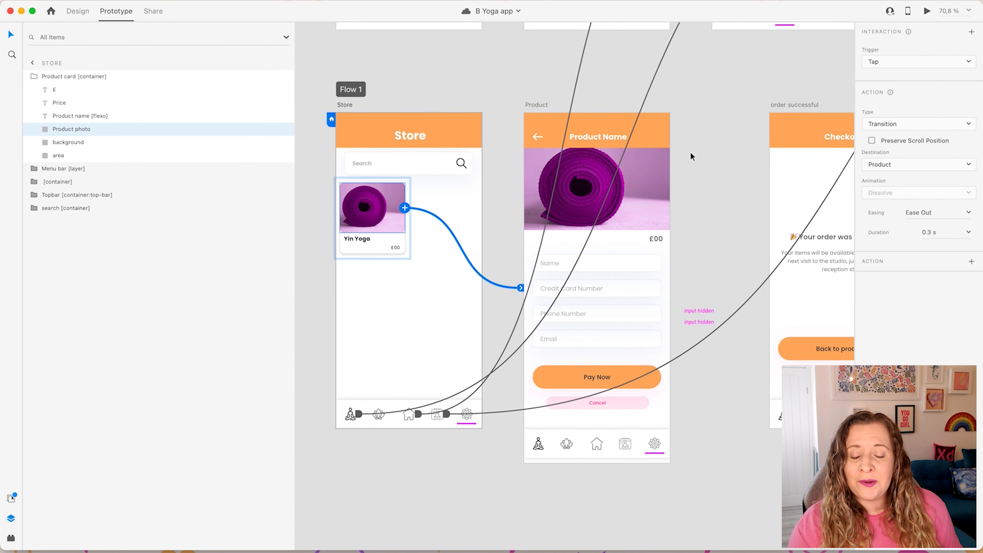
click(541, 105)
scroll(590, 152, right, 2)
scroll(589, 153, down, 1)
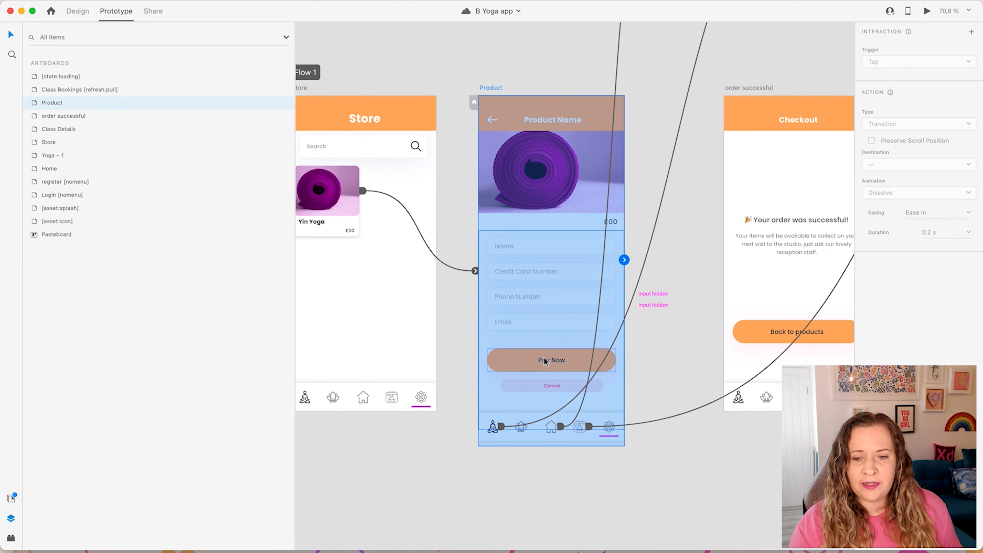
scroll(540, 369, right, 5)
scroll(541, 369, up, 1)
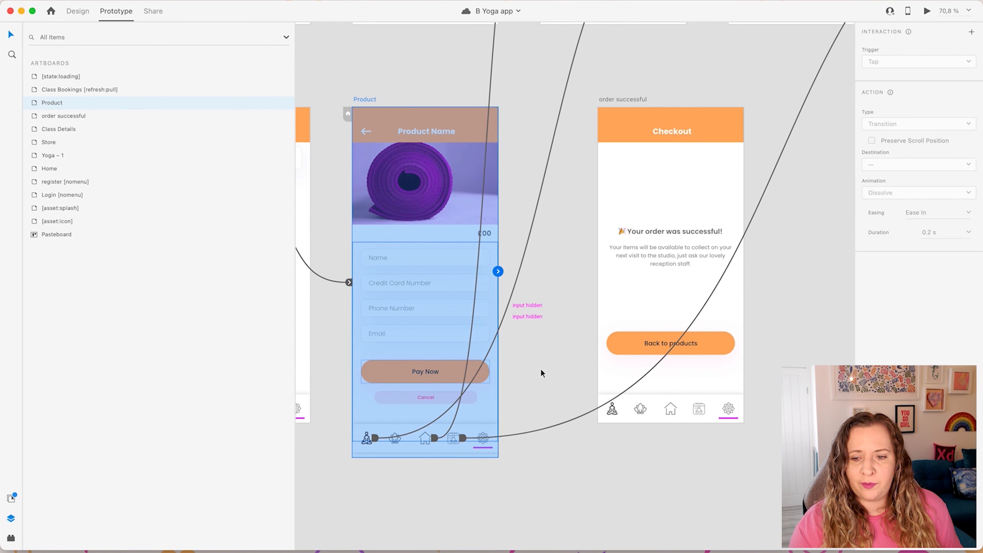
Step: Link the Back to products button on the order successful artboard to the Store artboard with a tap-triggered transition
click(594, 103)
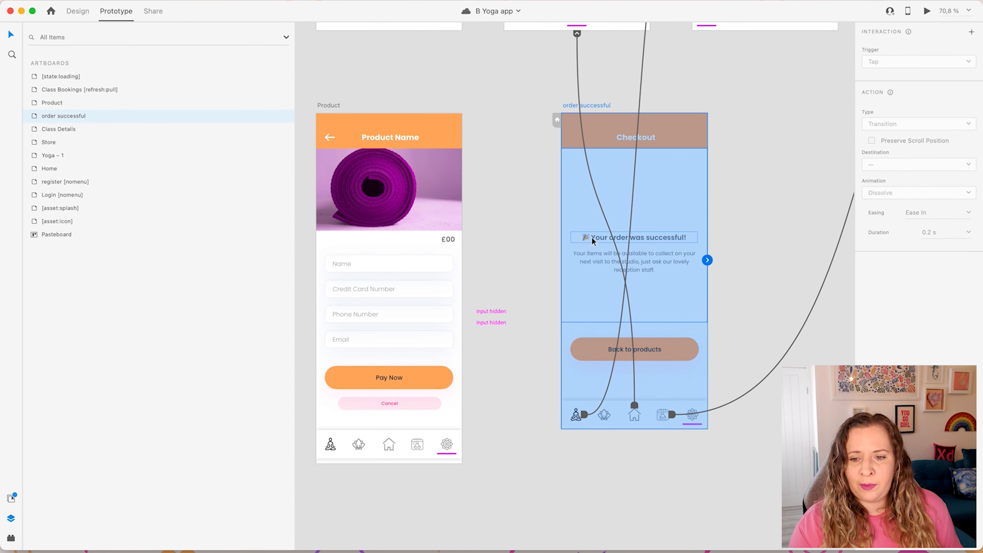
scroll(592, 236, down, 2)
scroll(592, 236, down, 3)
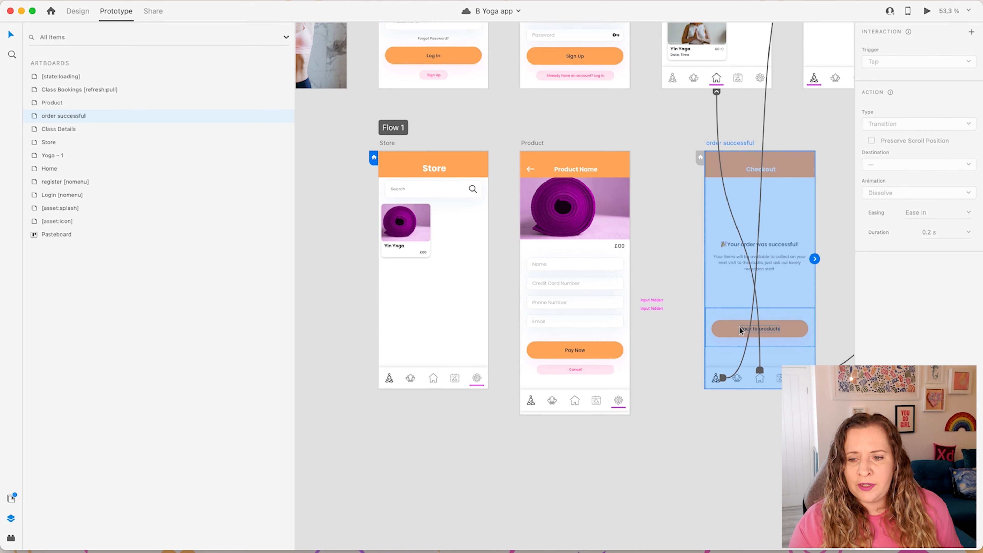
click(779, 329)
drag(814, 327, 462, 229)
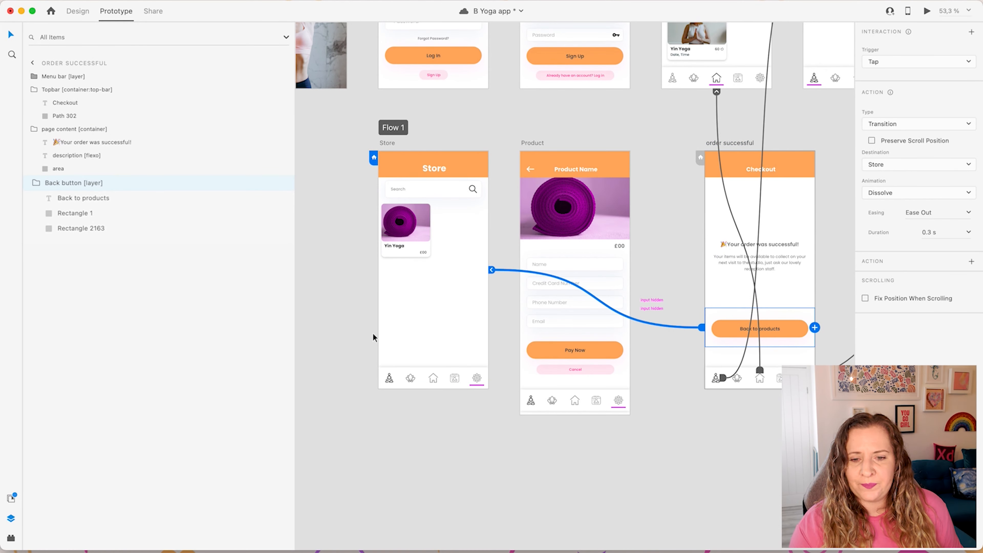
click(353, 327)
Step: Narrow the layers area and, in Design mode, move the Product artboard's menu bar up to Y 739
scroll(353, 323, right, 2)
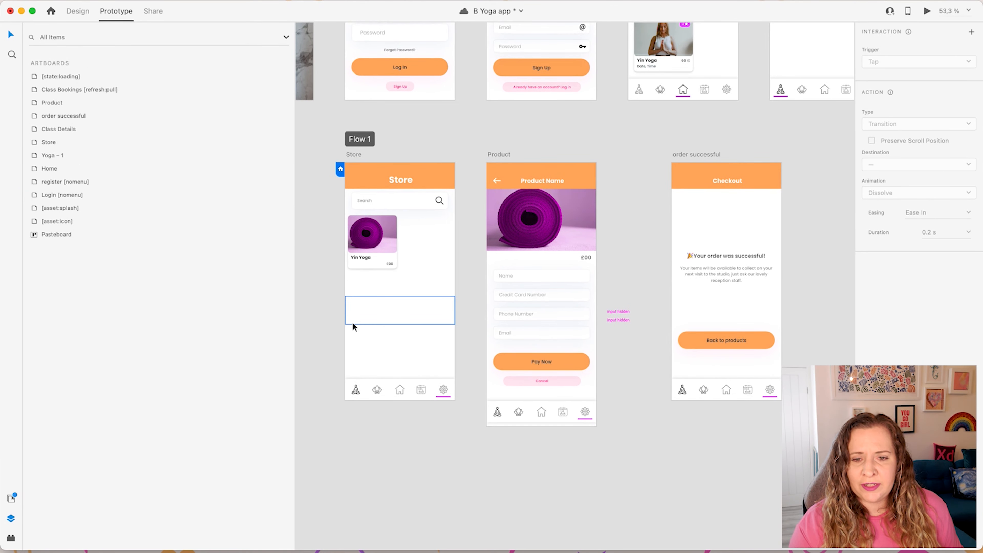
scroll(353, 323, up, 2)
drag(293, 333, 176, 333)
scroll(244, 333, up, 3)
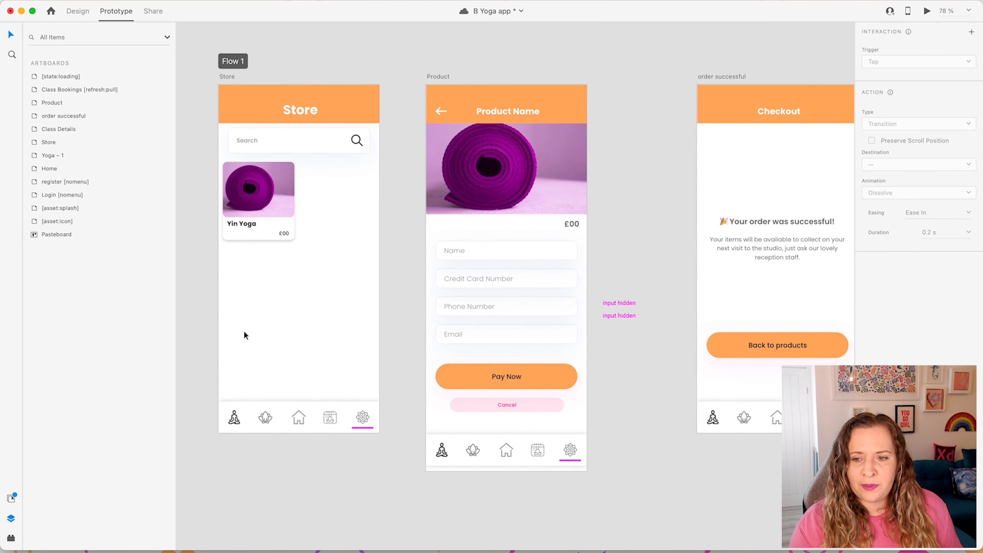
click(538, 447)
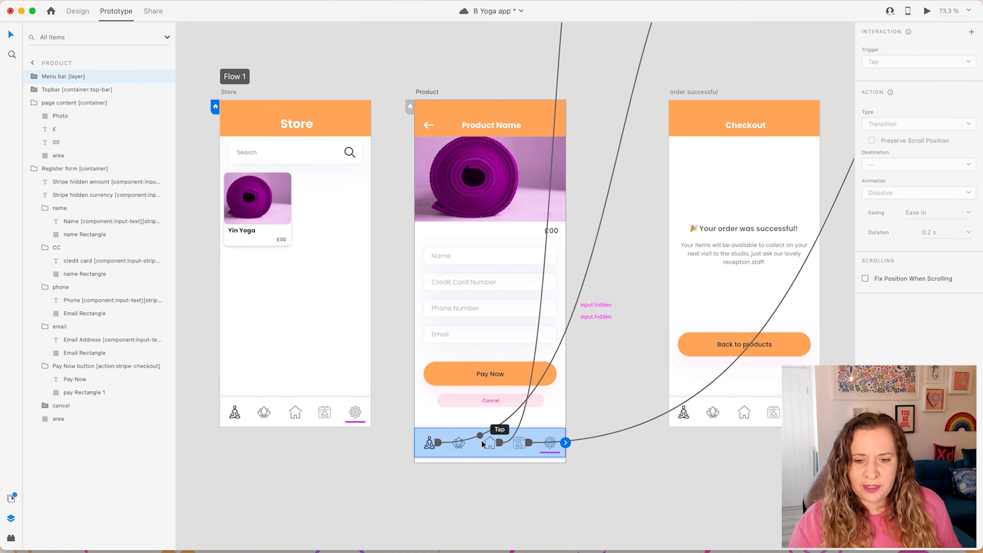
click(77, 13)
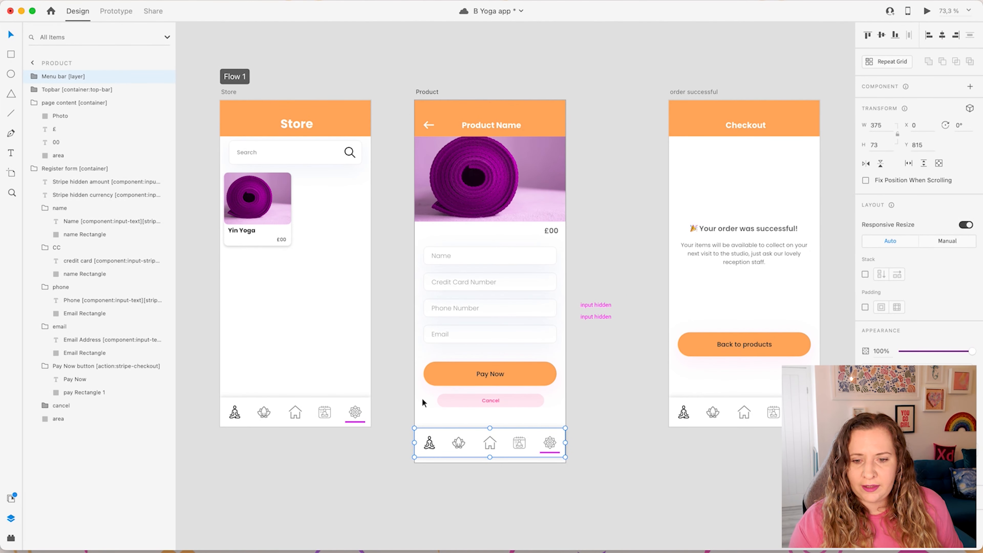
drag(440, 438, 440, 409)
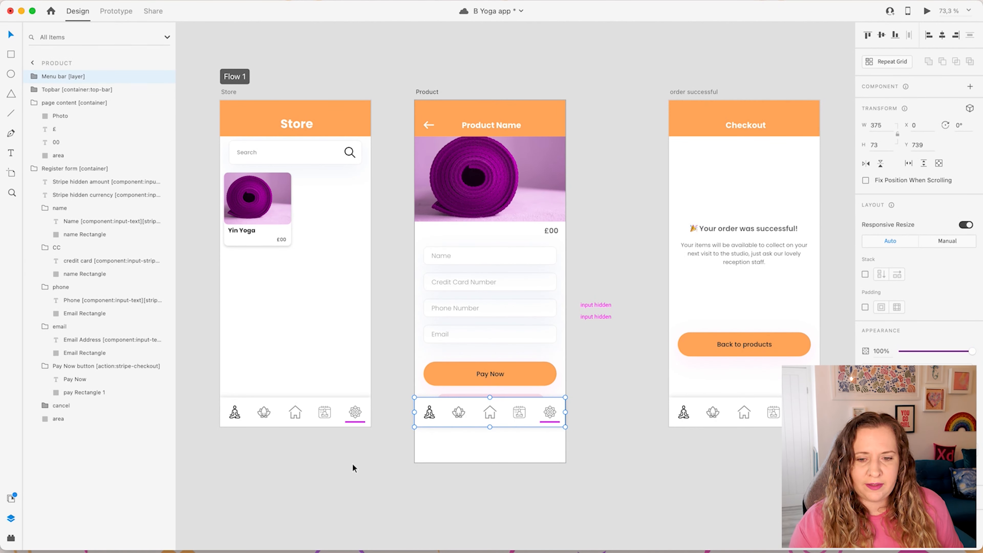
Step: Open the Bravo Studio plugin for updating the Yoga project and view the Store, Product and order successful artboards together
click(11, 539)
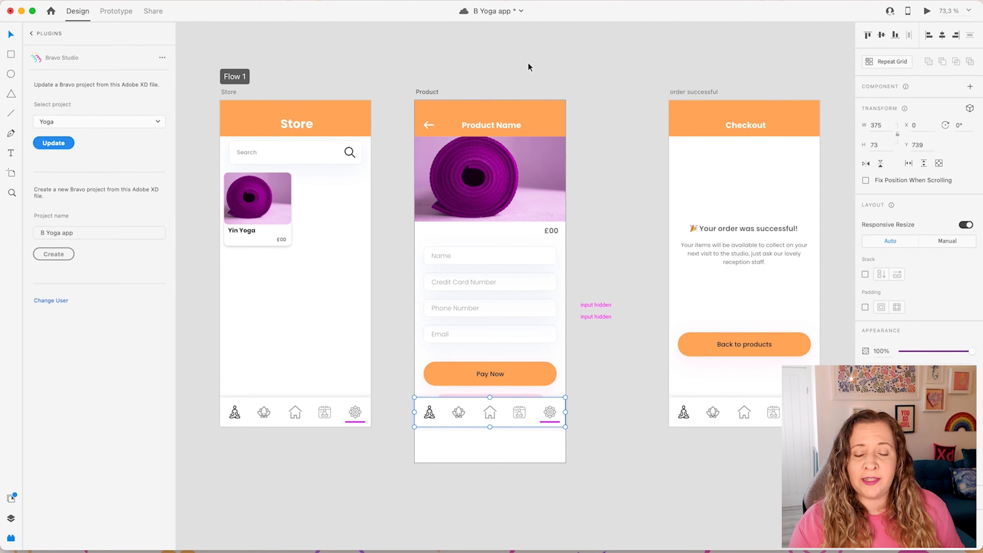
scroll(529, 67, down, 5)
scroll(528, 64, up, 5)
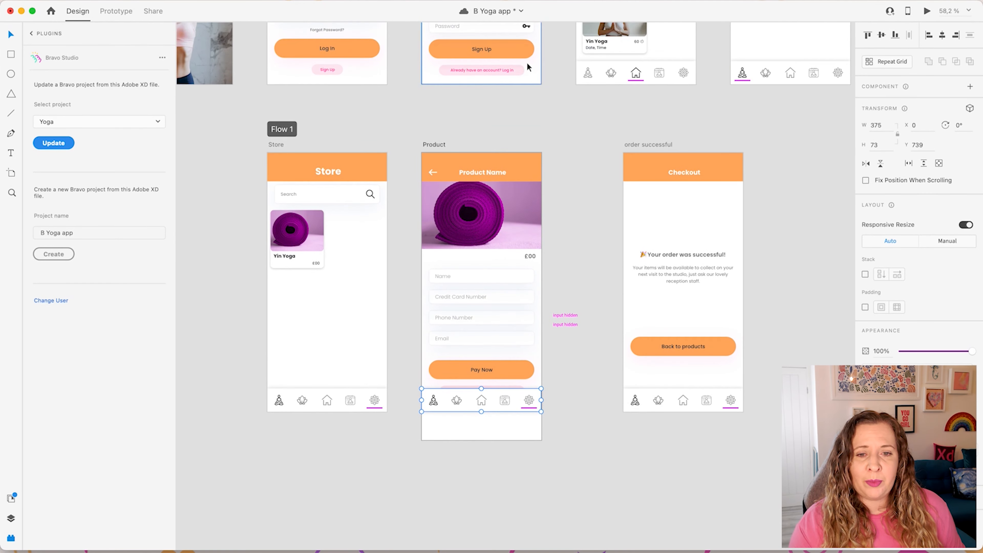